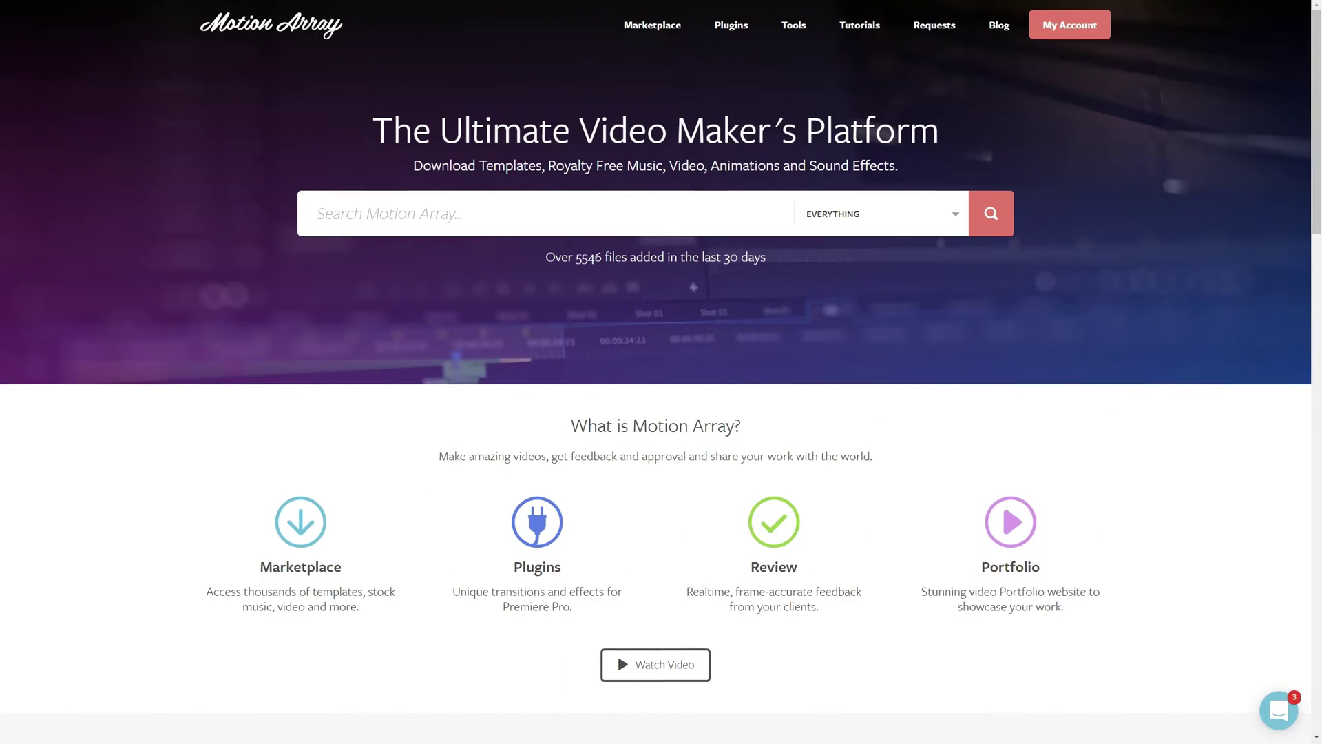
# Filter the Motion Array browse results with the Free Items checkbox
pyautogui.scroll(-7, 661, 372)
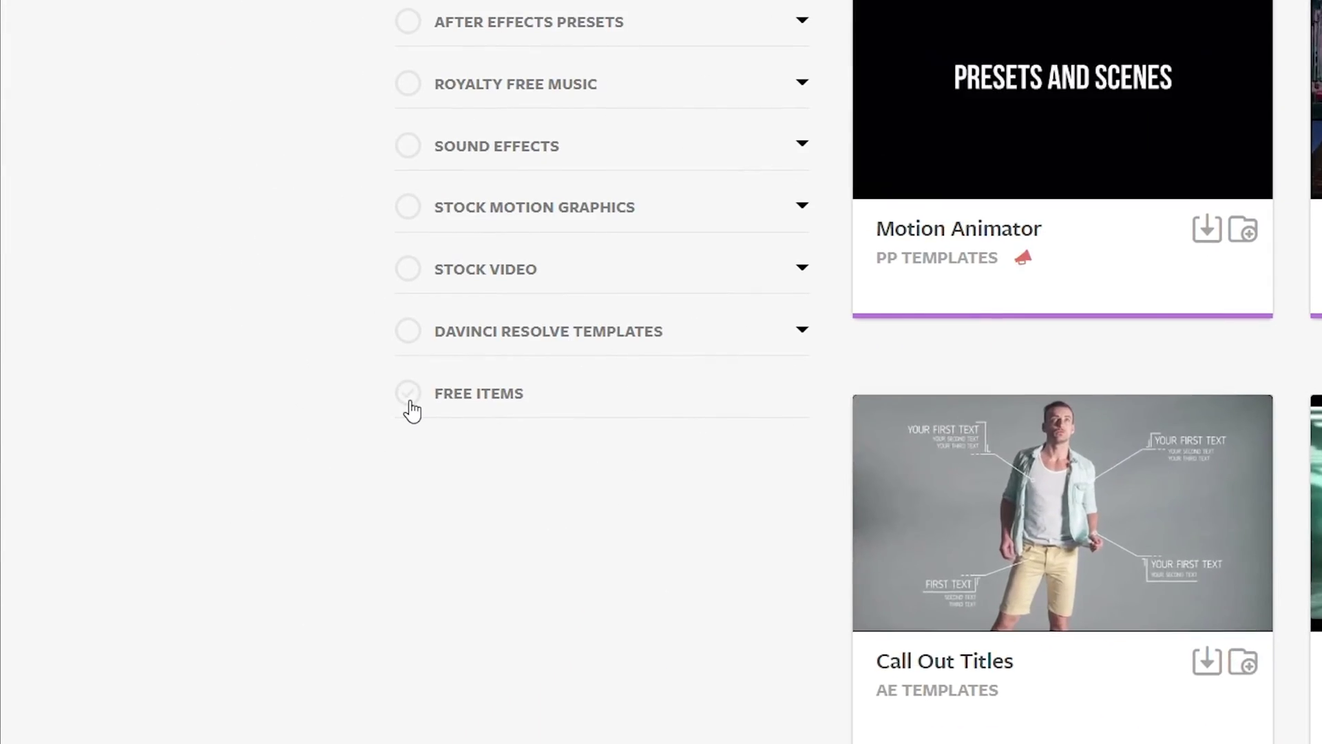
pyautogui.click(408, 394)
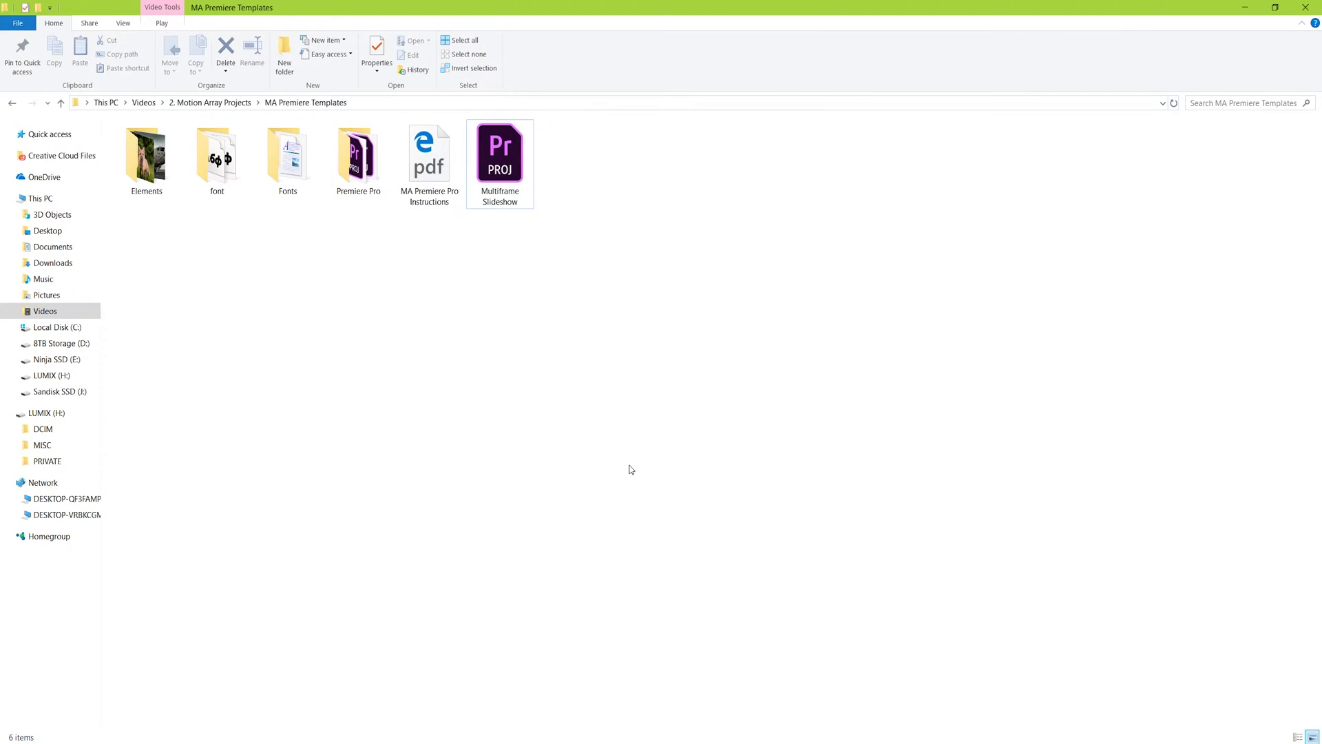
# Select the Multiframe Slideshow .prproj file in the MA Premiere Templates folder
pyautogui.click(499, 156)
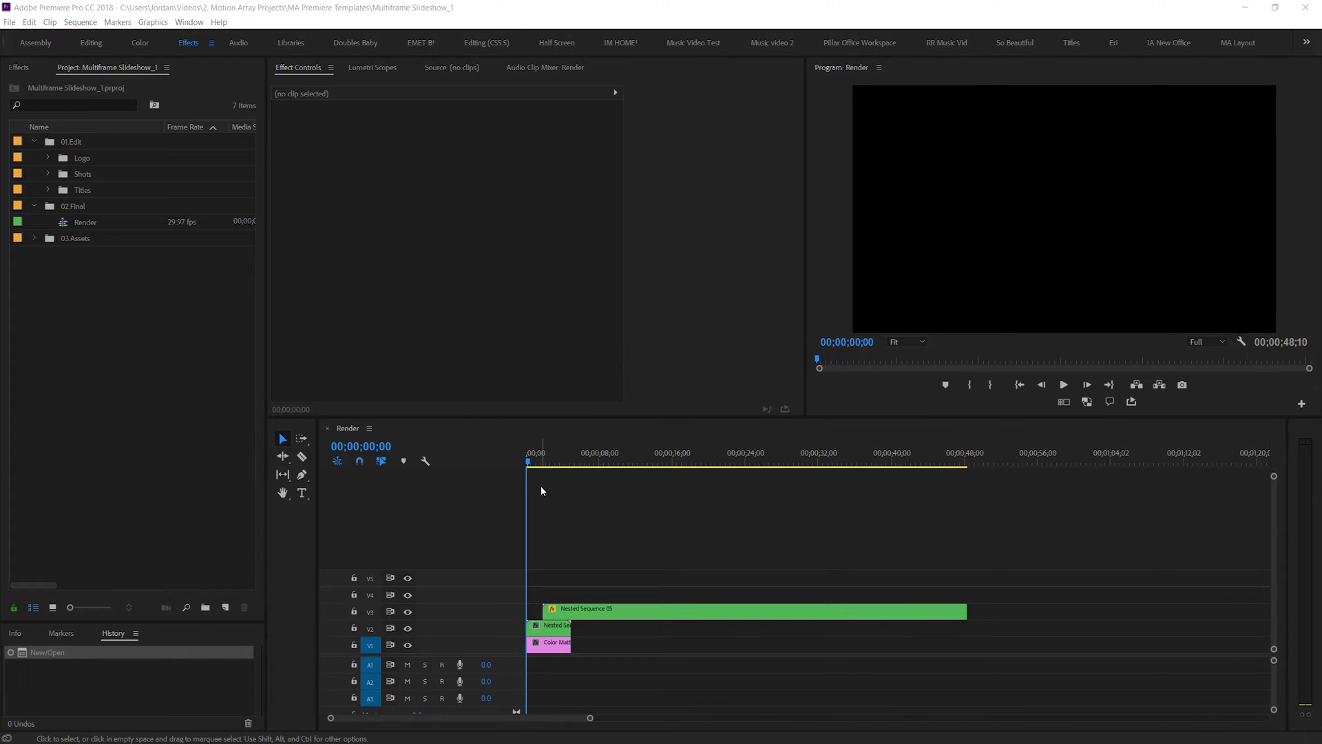
# Scrub the Render sequence forward to preview the opening title
pyautogui.moveTo(528, 461); pyautogui.dragTo(578, 467)
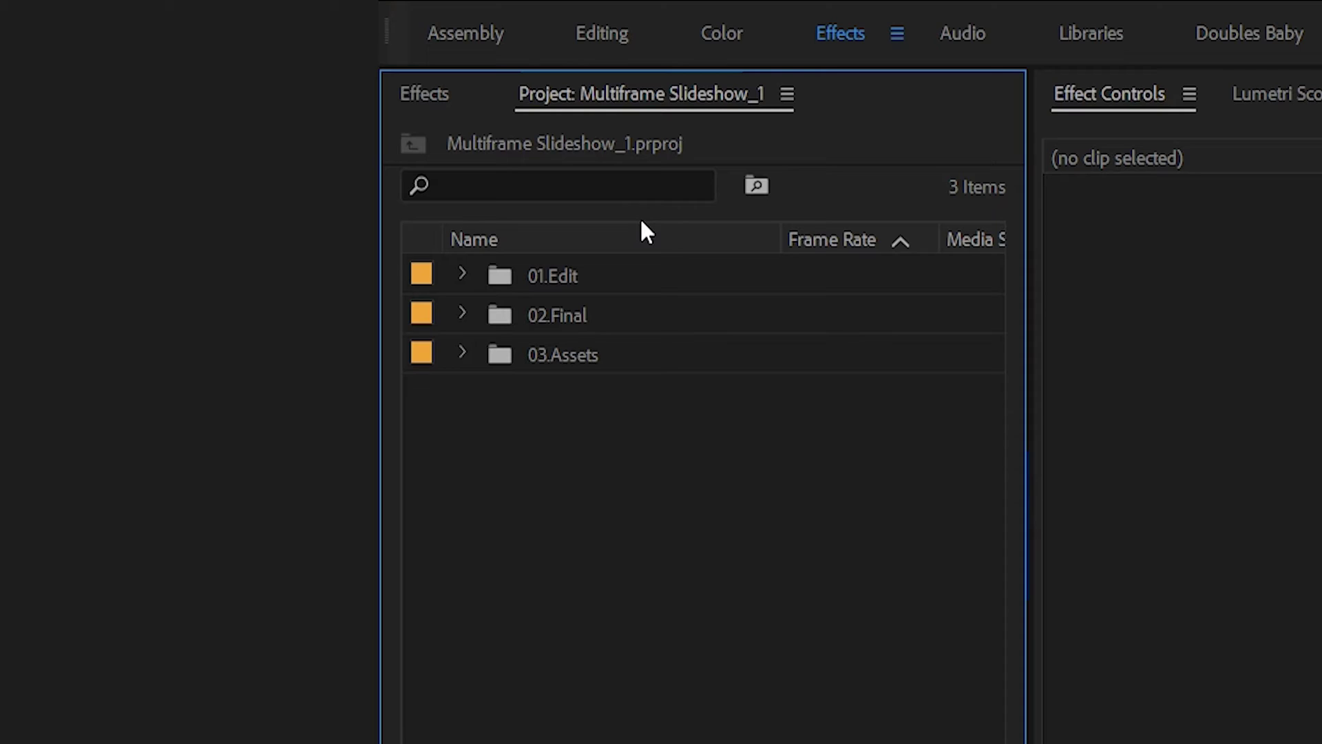
# Expand the 01.Edit bin and its Titles sub-bin to list Title 01 onward
pyautogui.click(462, 273)
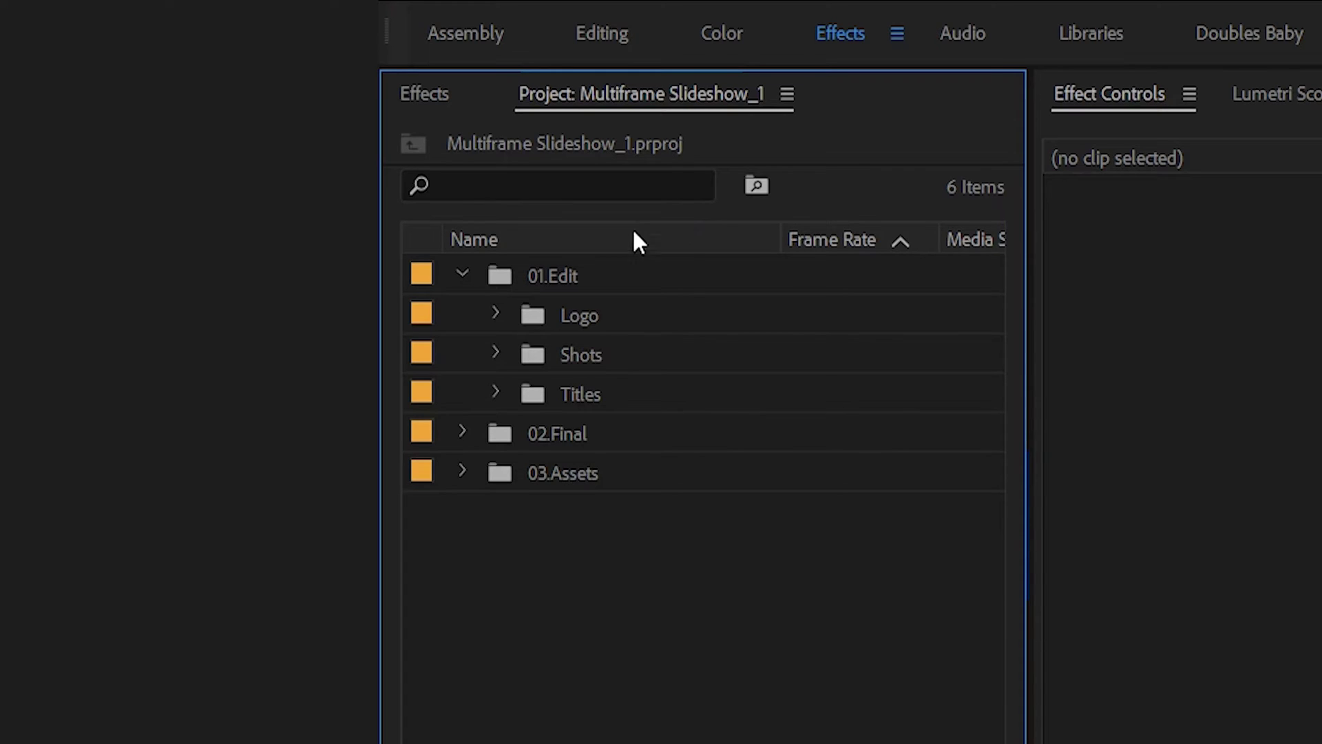
pyautogui.click(495, 392)
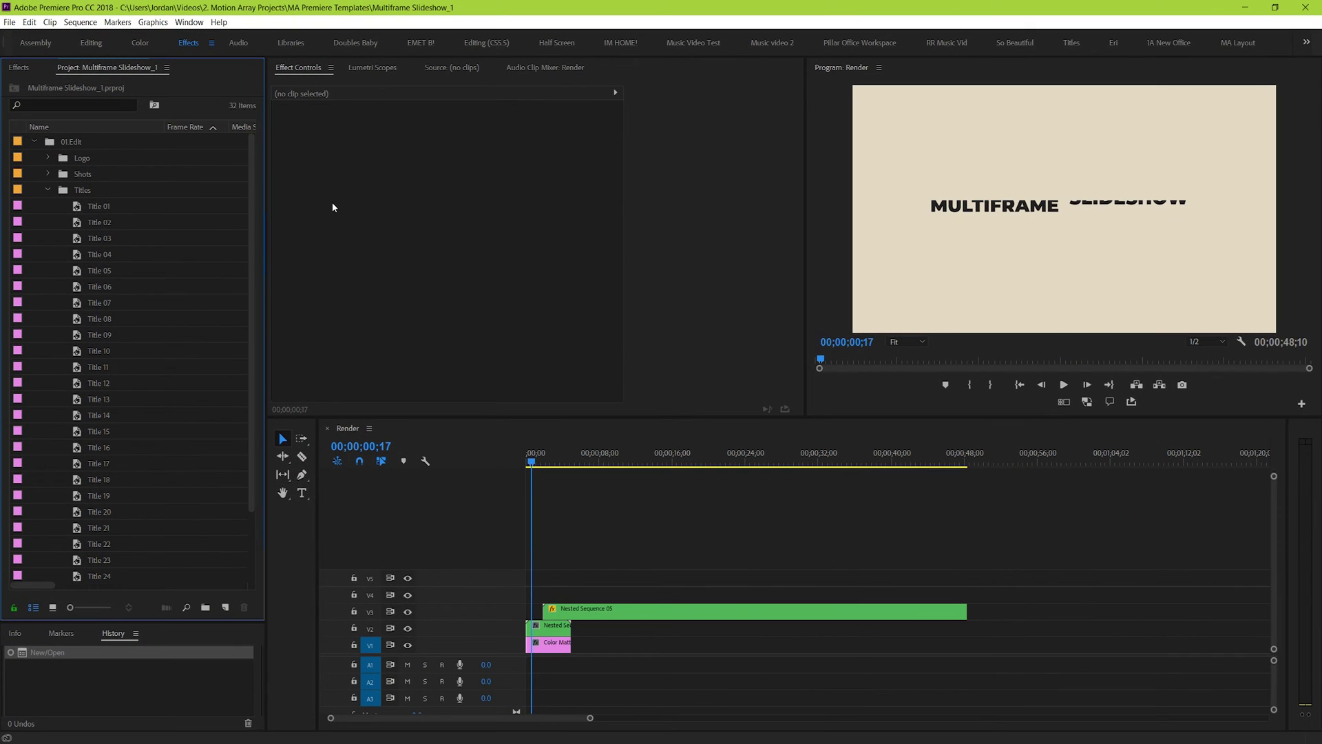
# Preview the MULTIFRAME SLIDESHOW title from the start, then open Title 01 for text editing
pyautogui.click(525, 466)
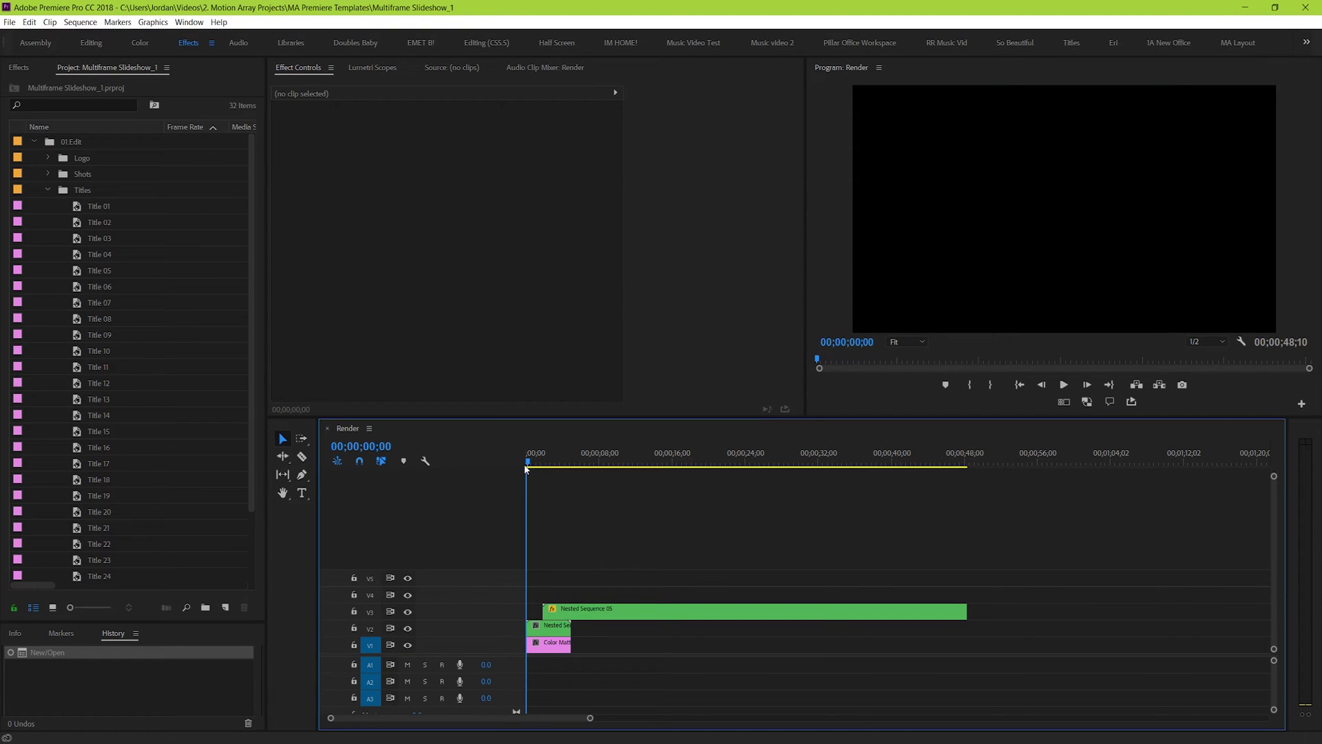
pyautogui.moveTo(526, 466); pyautogui.dragTo(535, 464)
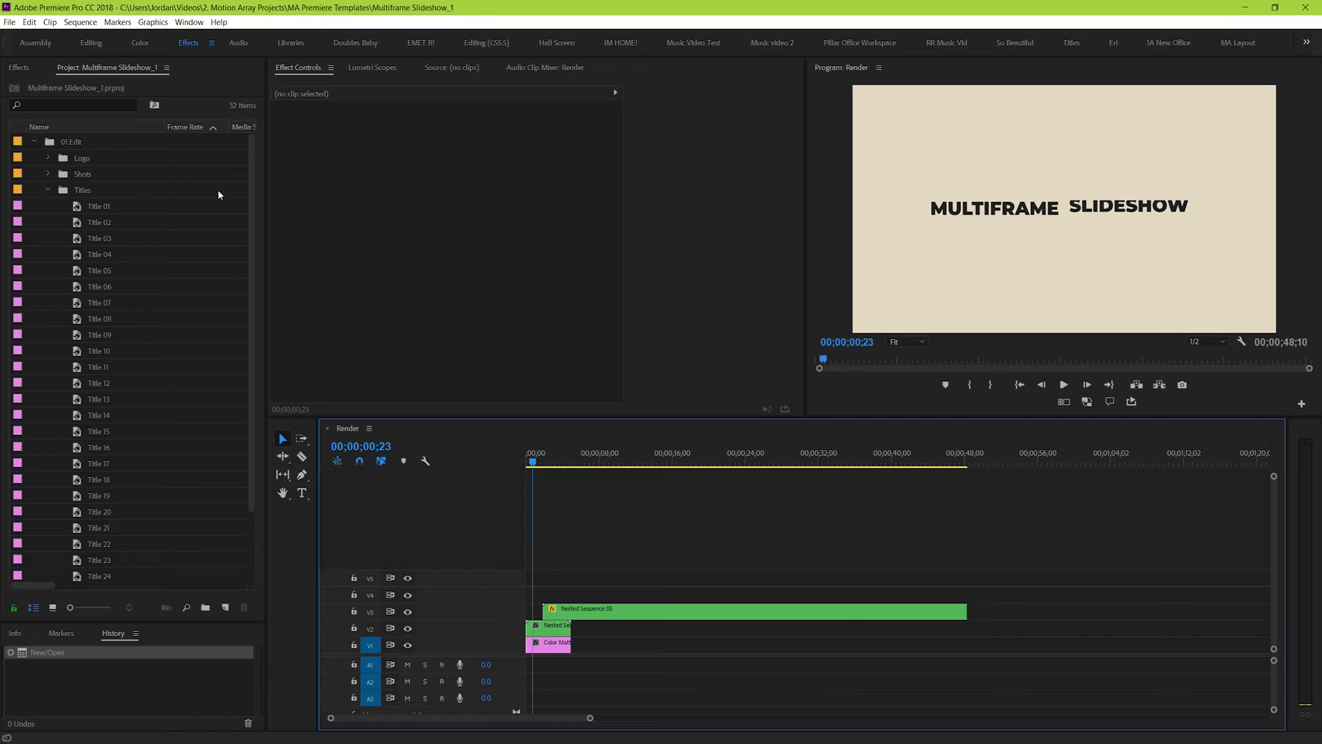
pyautogui.doubleClick(92, 205)
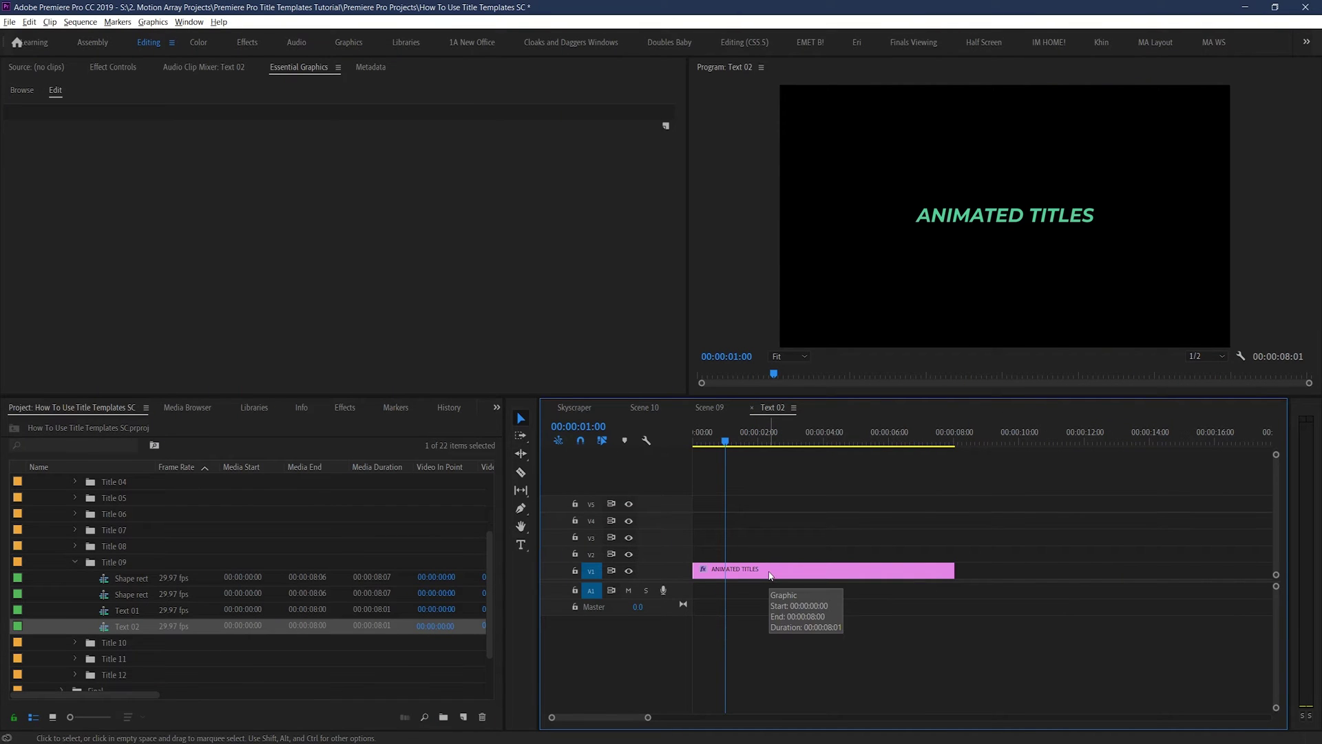
# Replace the ANIMATED TITLES graphic's text with 'MOTION ARRAY'
pyautogui.click(770, 575)
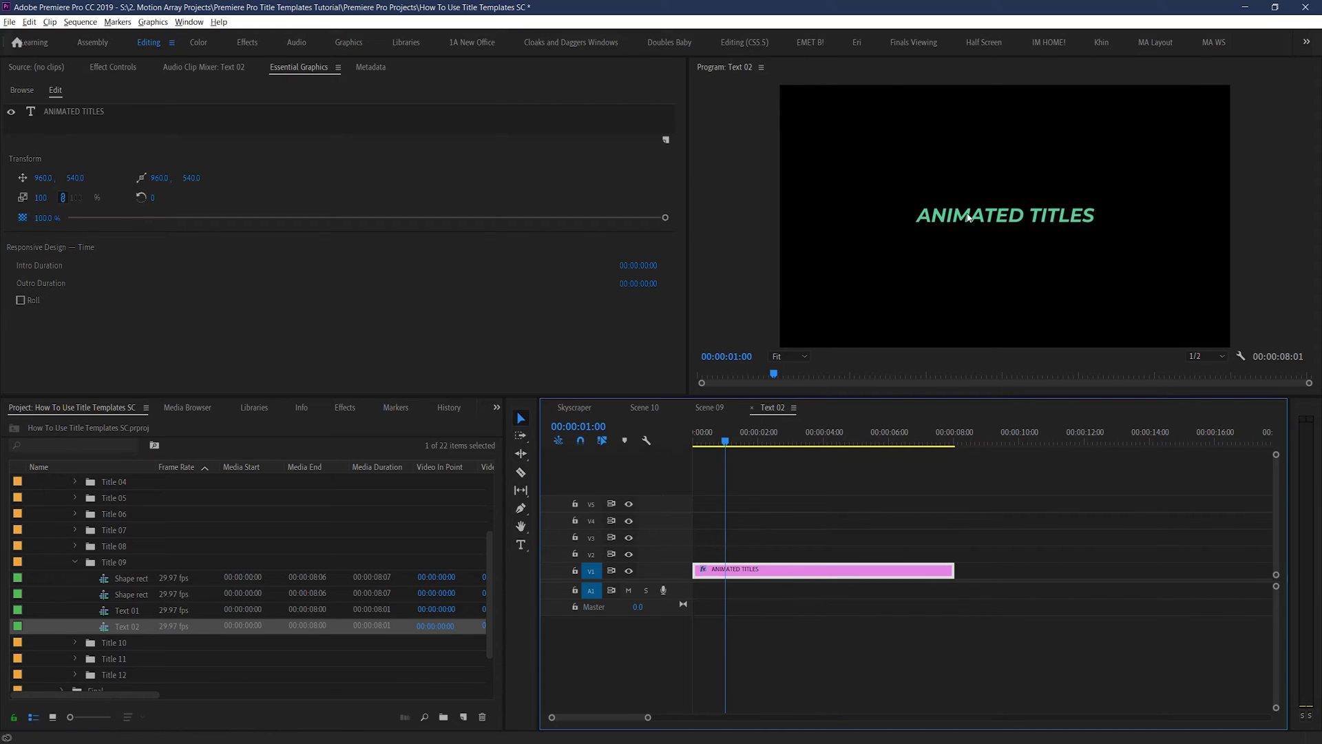
pyautogui.doubleClick(968, 218)
pyautogui.write('MOTION')
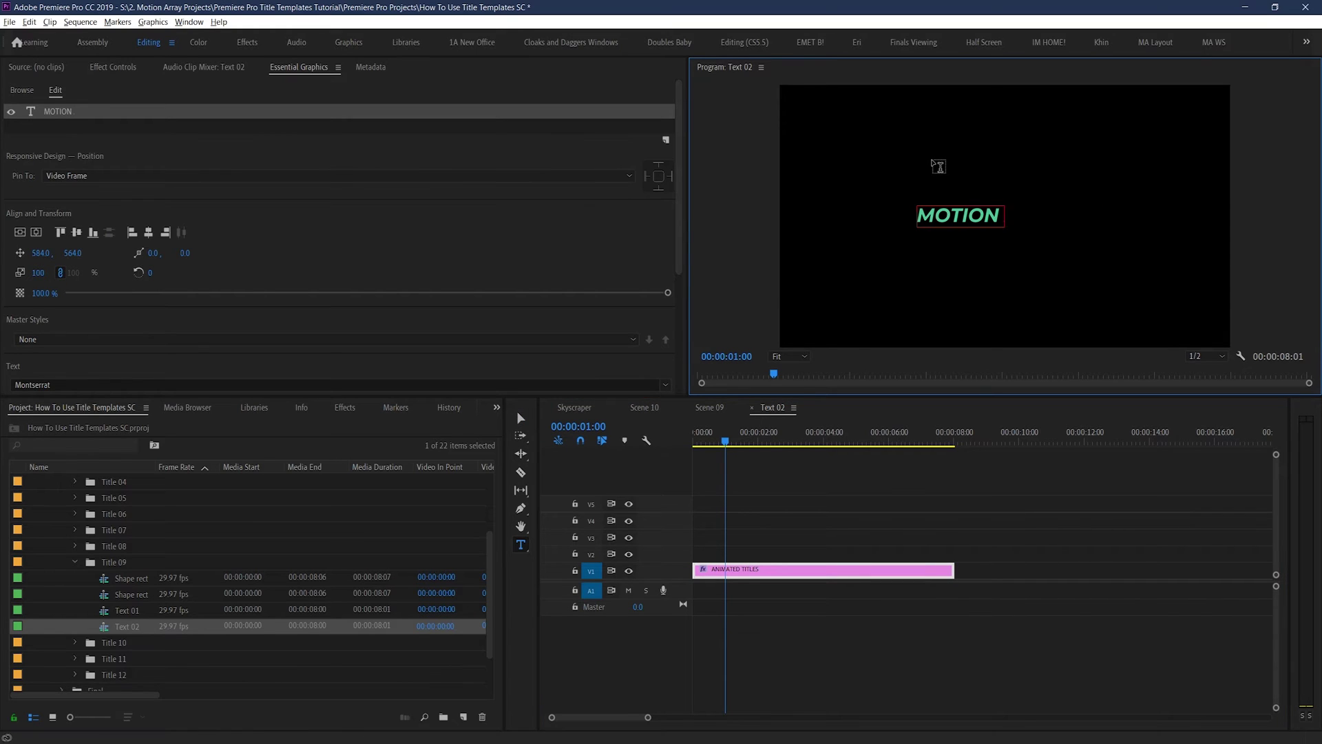
pyautogui.write(' ARRAY')
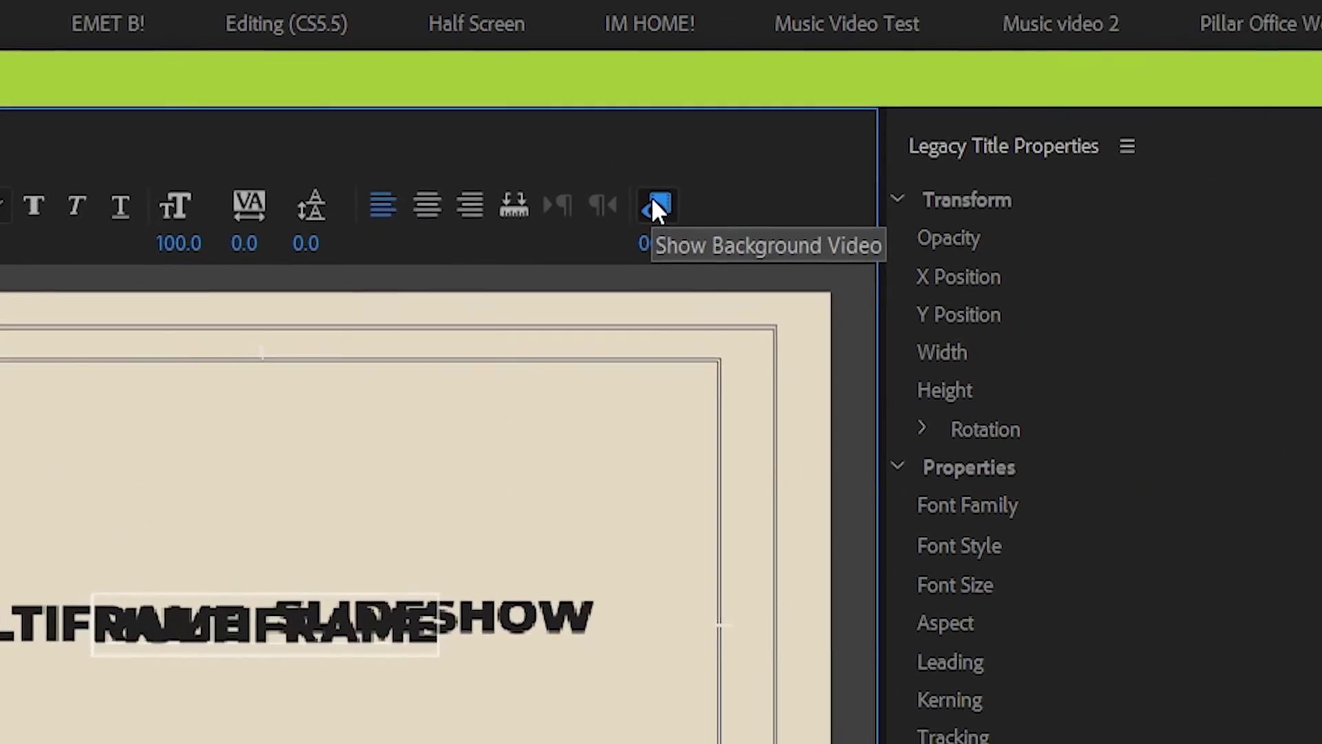
# Hide the background video and change Title 01's MULTIFRAME text to 'Motion'
pyautogui.click(623, 109)
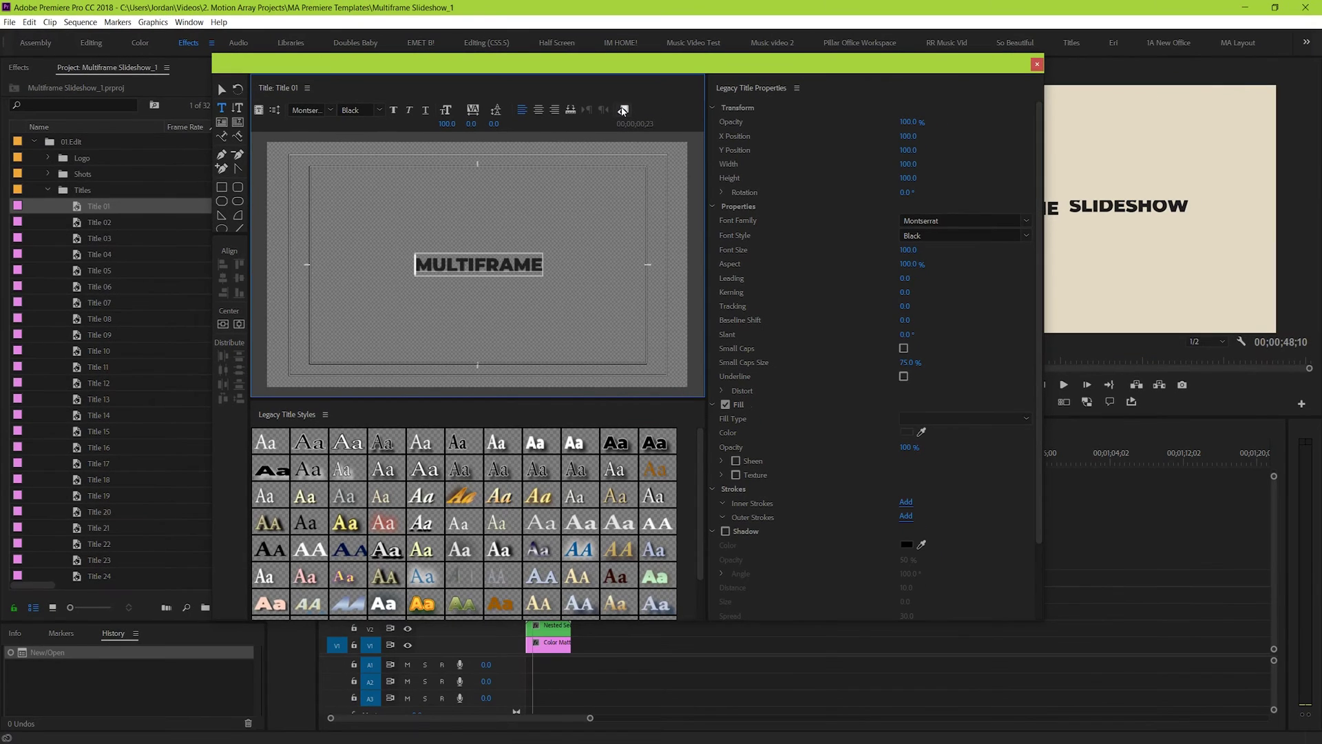
pyautogui.doubleClick(467, 263)
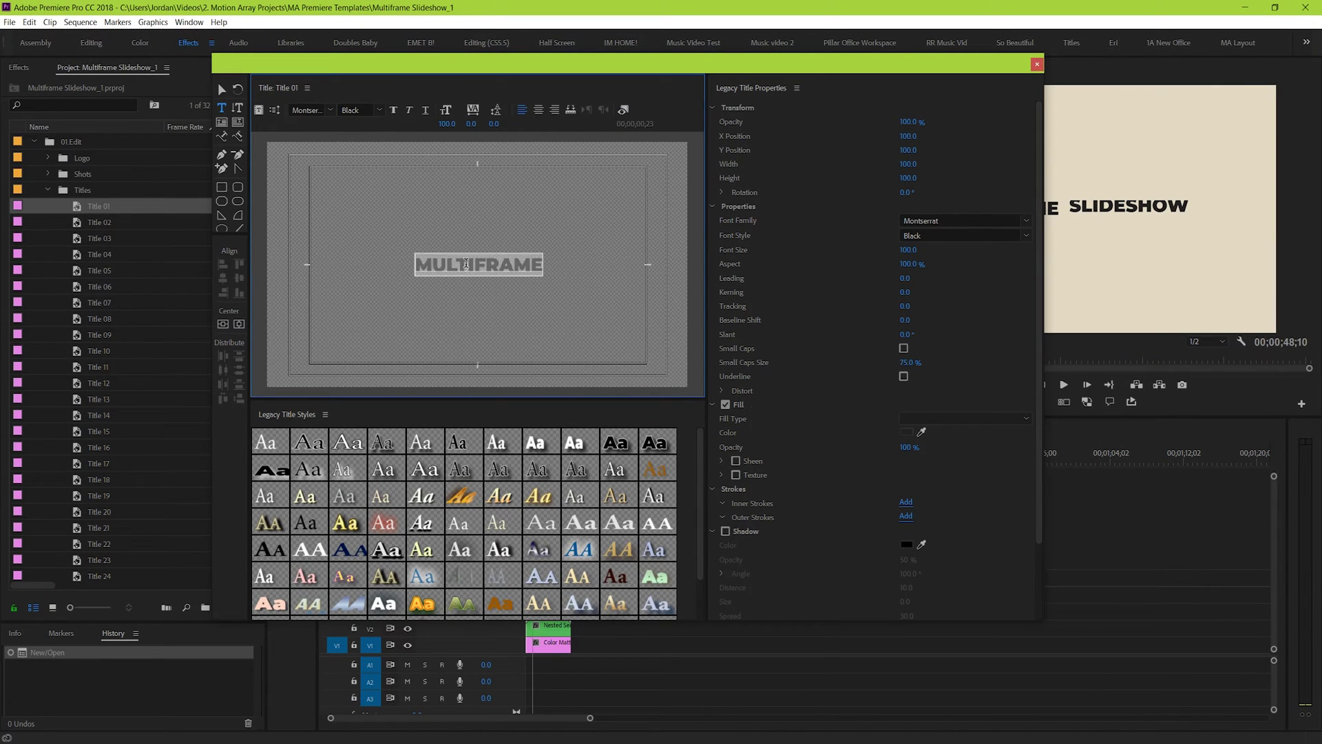
pyautogui.write('Motion')
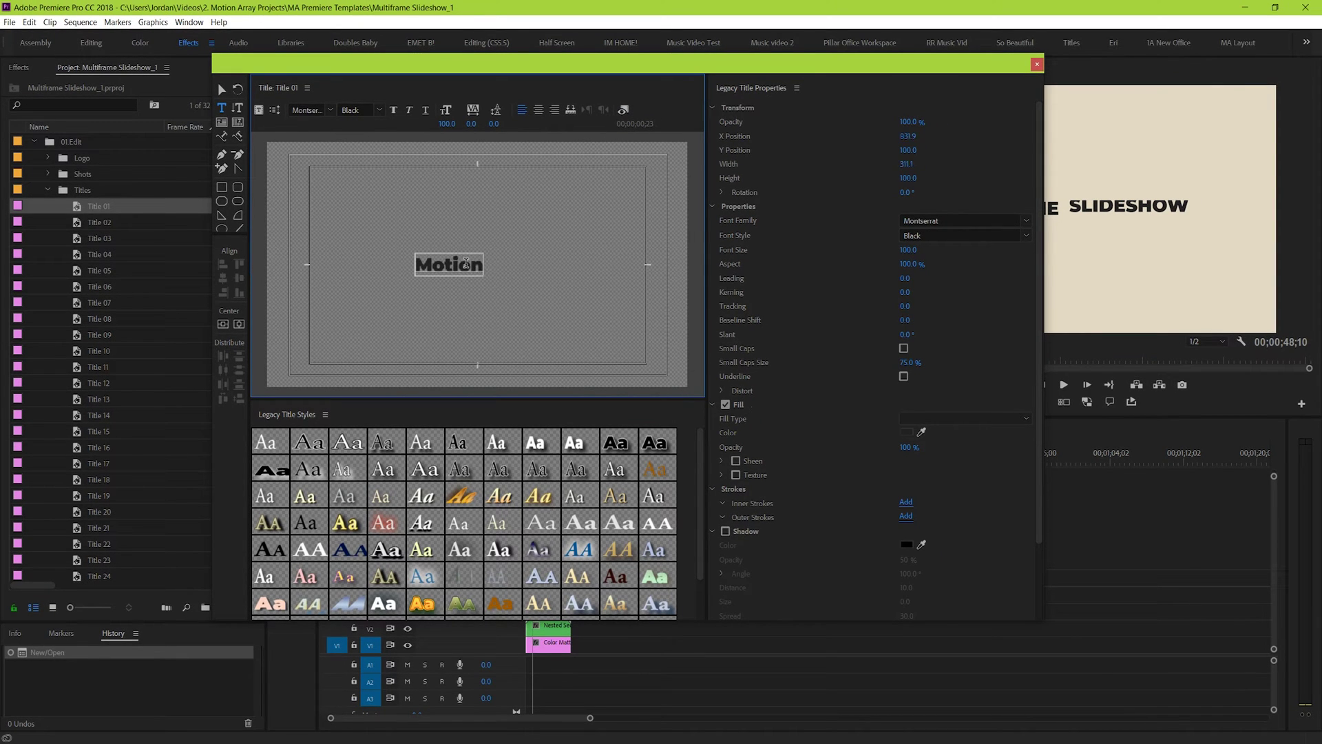
pyautogui.hotkey('ctrl', 'w')
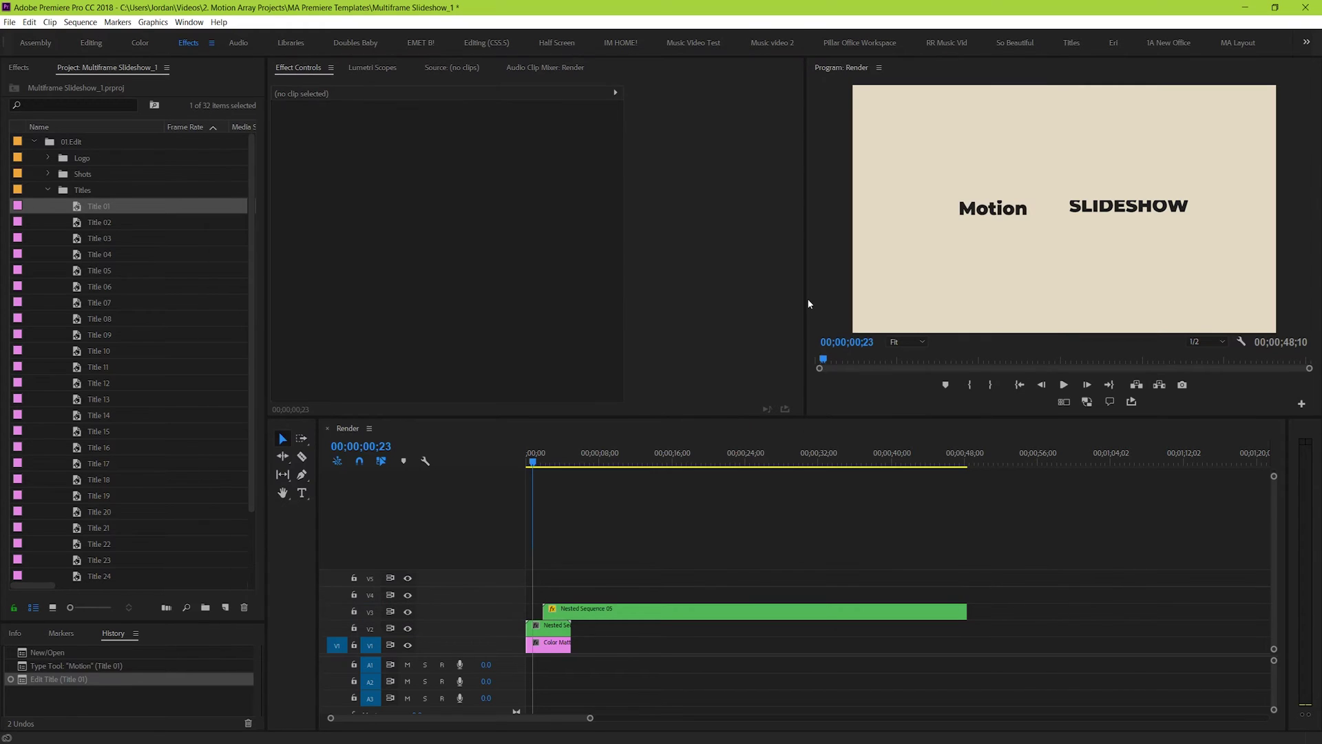
# Change Title 02's SLIDESHOW text to 'Array'
pyautogui.doubleClick(101, 225)
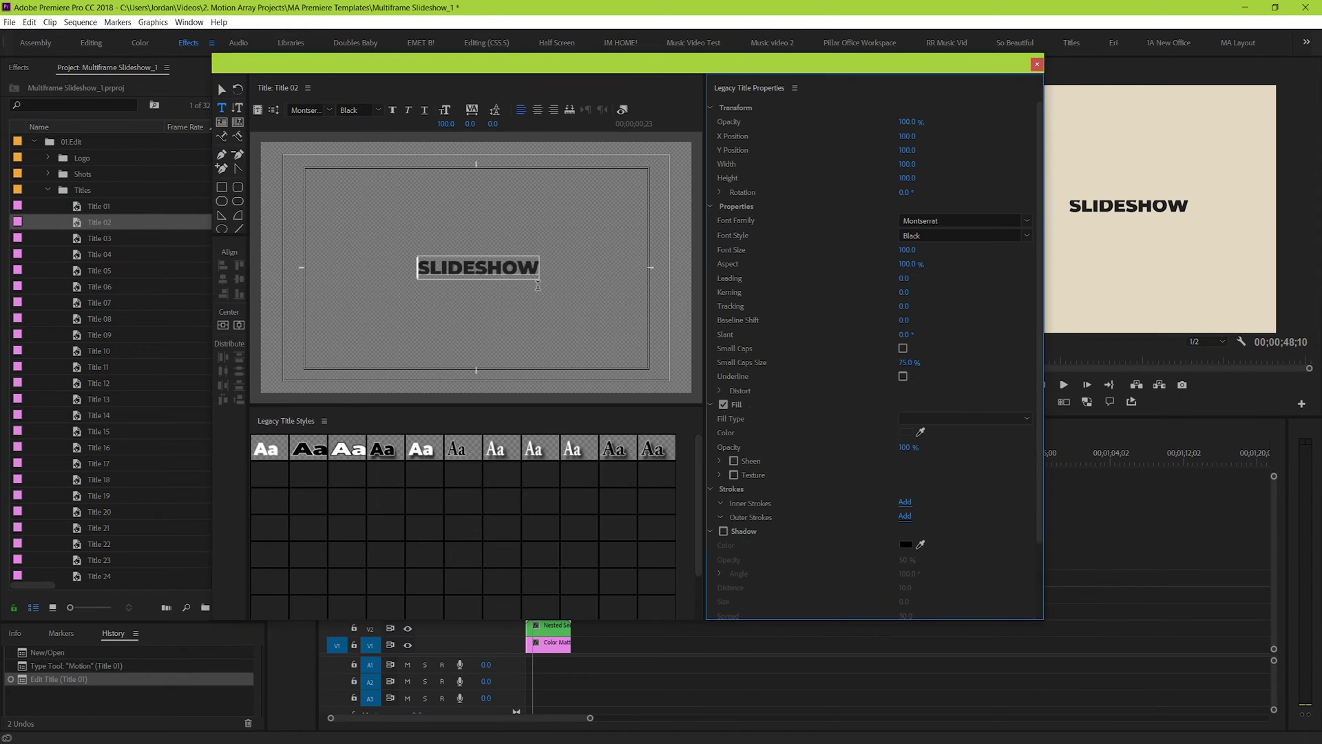
pyautogui.write('Array')
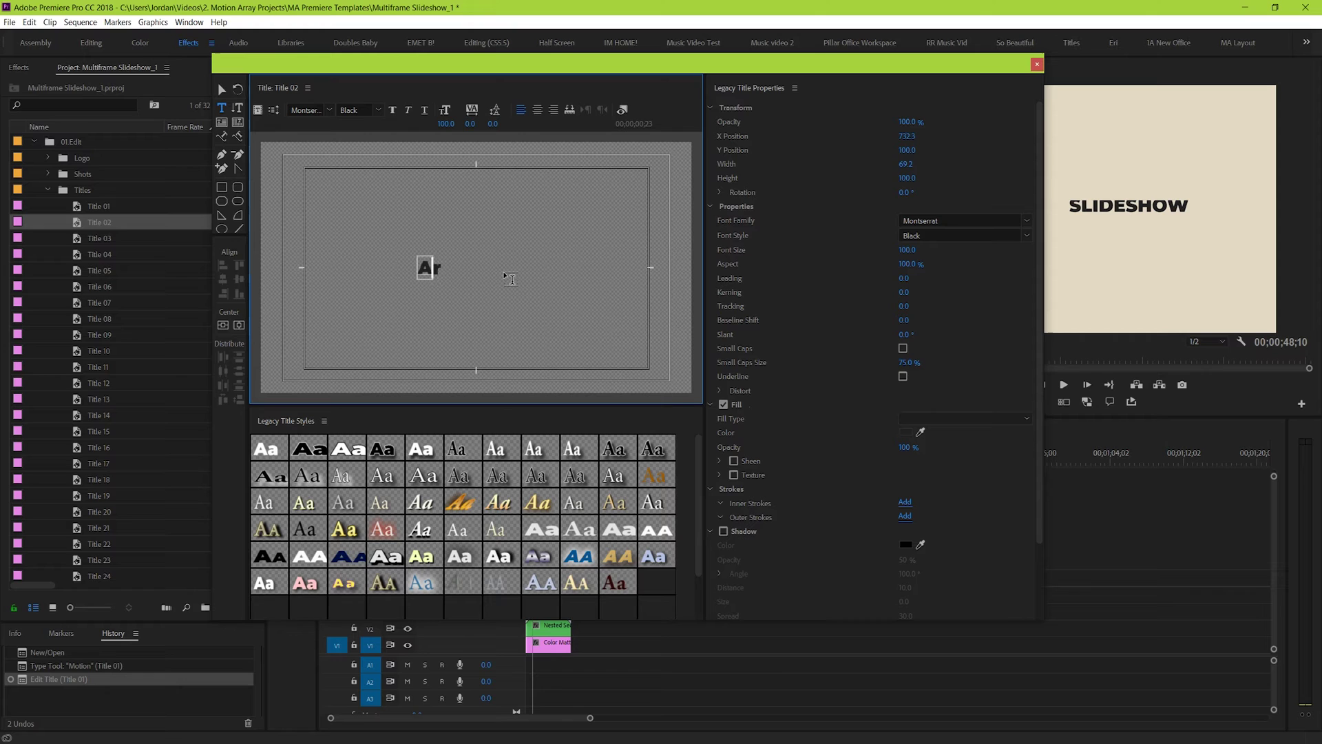
pyautogui.click(1037, 64)
pyautogui.moveTo(557, 455); pyautogui.dragTo(500, 472)
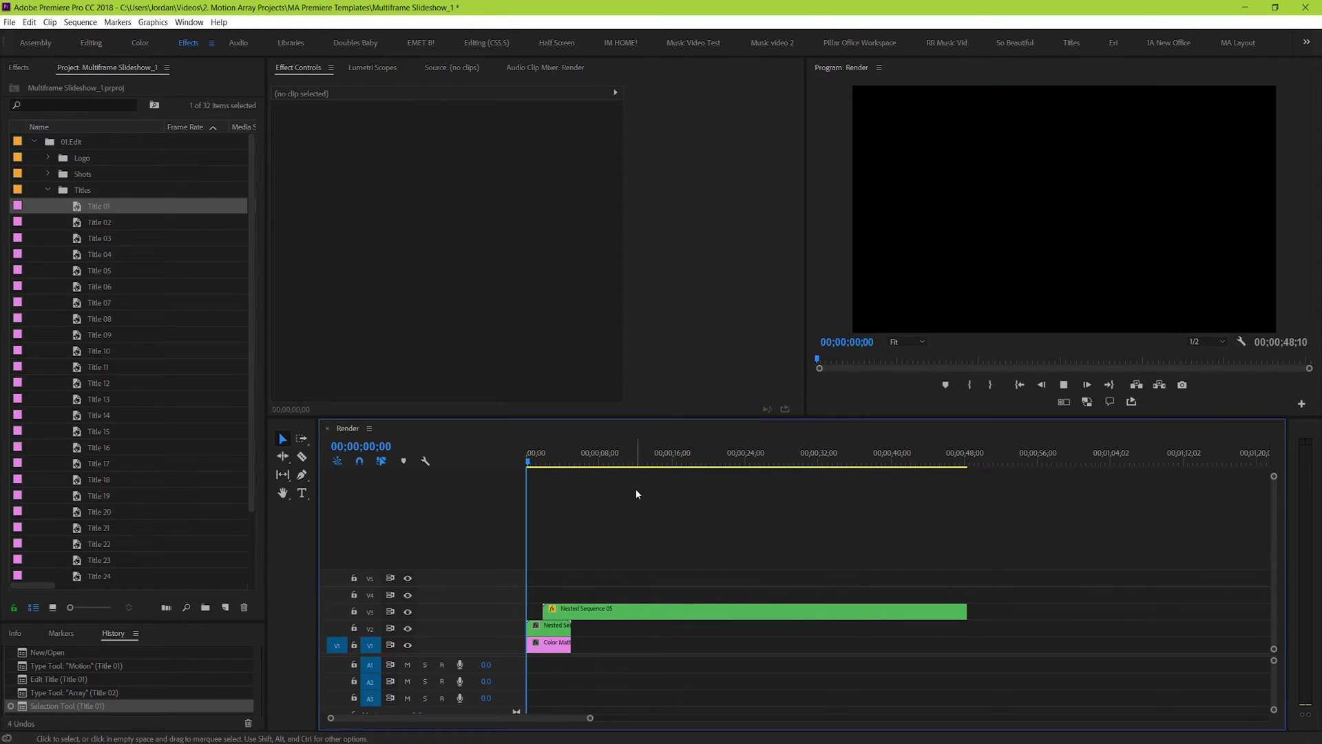
pyautogui.press('space')
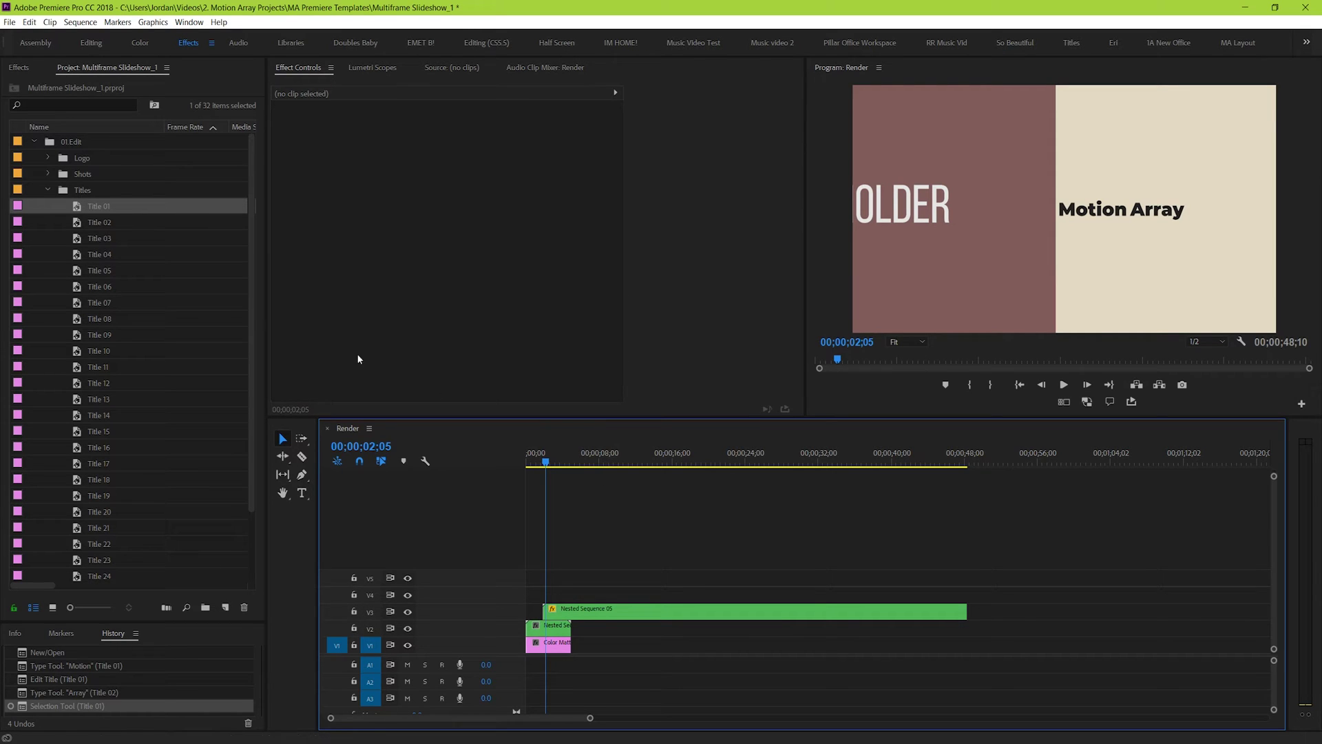
pyautogui.click(47, 189)
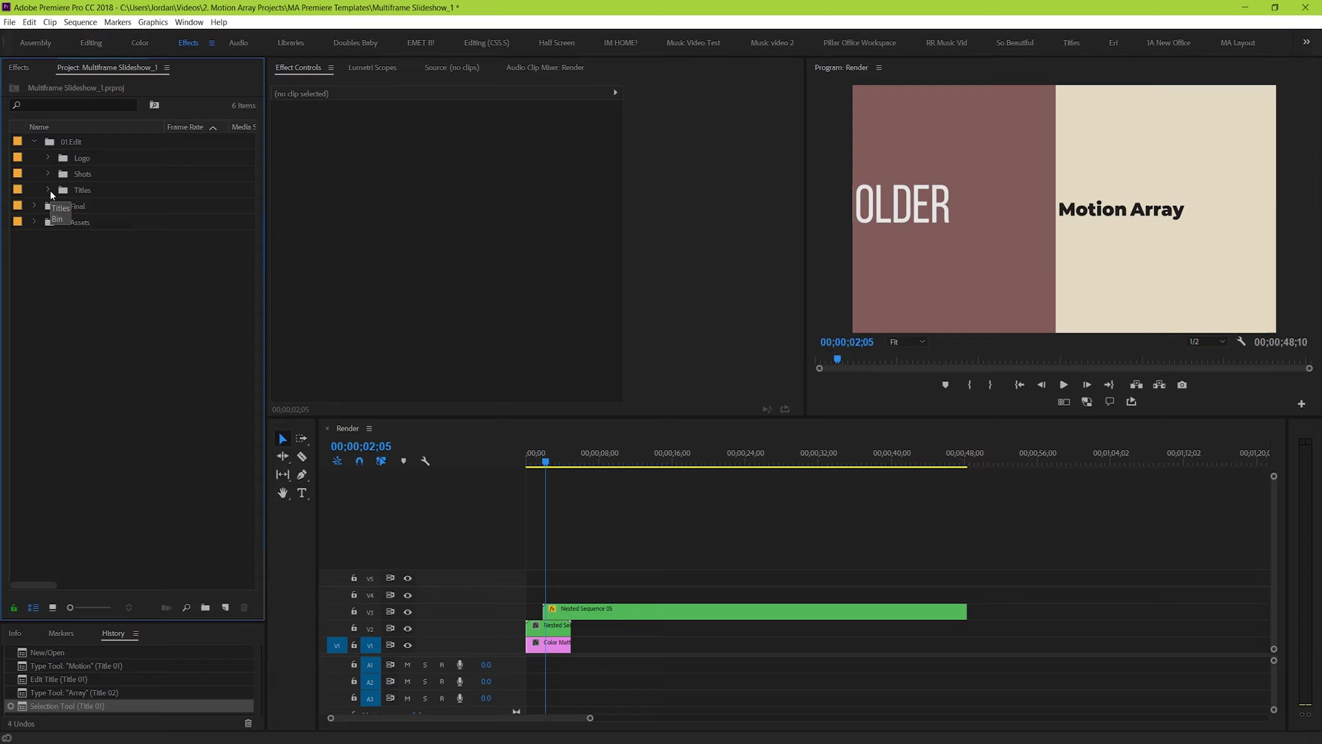
pyautogui.click(47, 174)
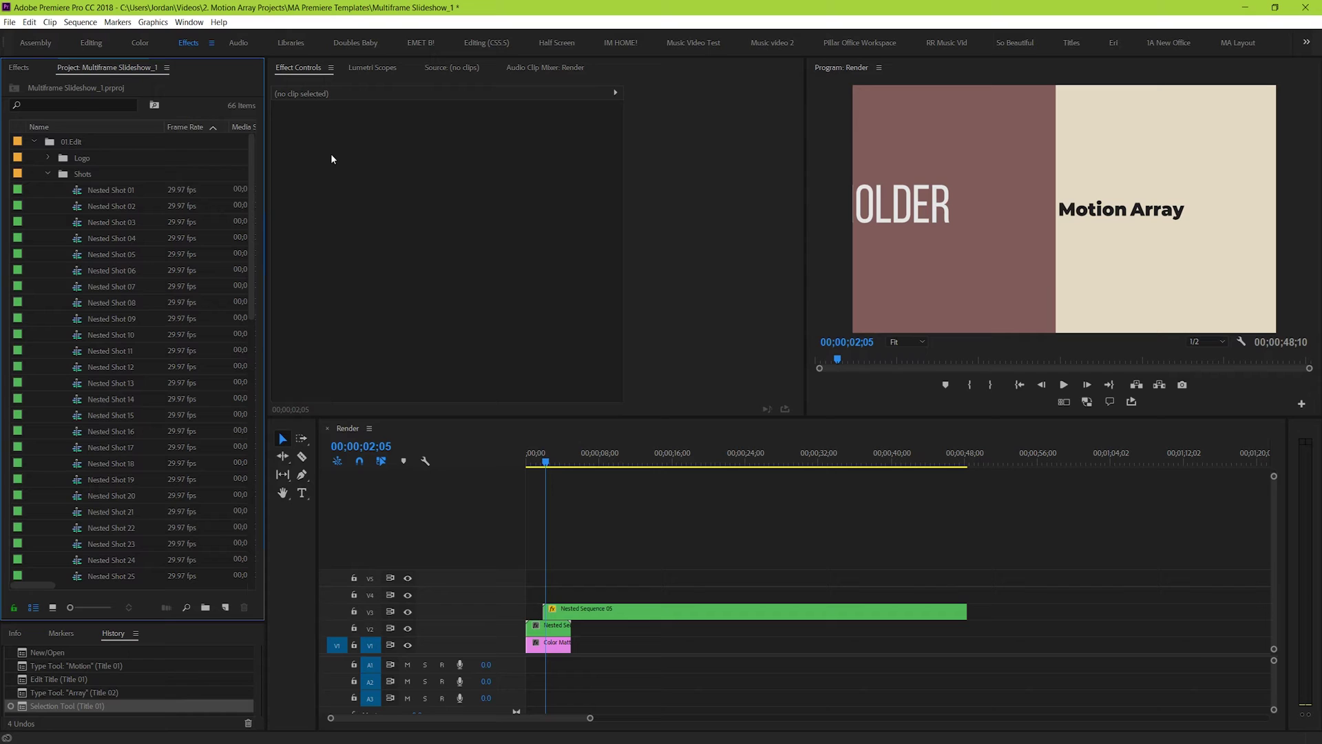
# Open Nested Shot 01, delete and restore its placeholder clip, then collapse the Shots bin
pyautogui.doubleClick(98, 190)
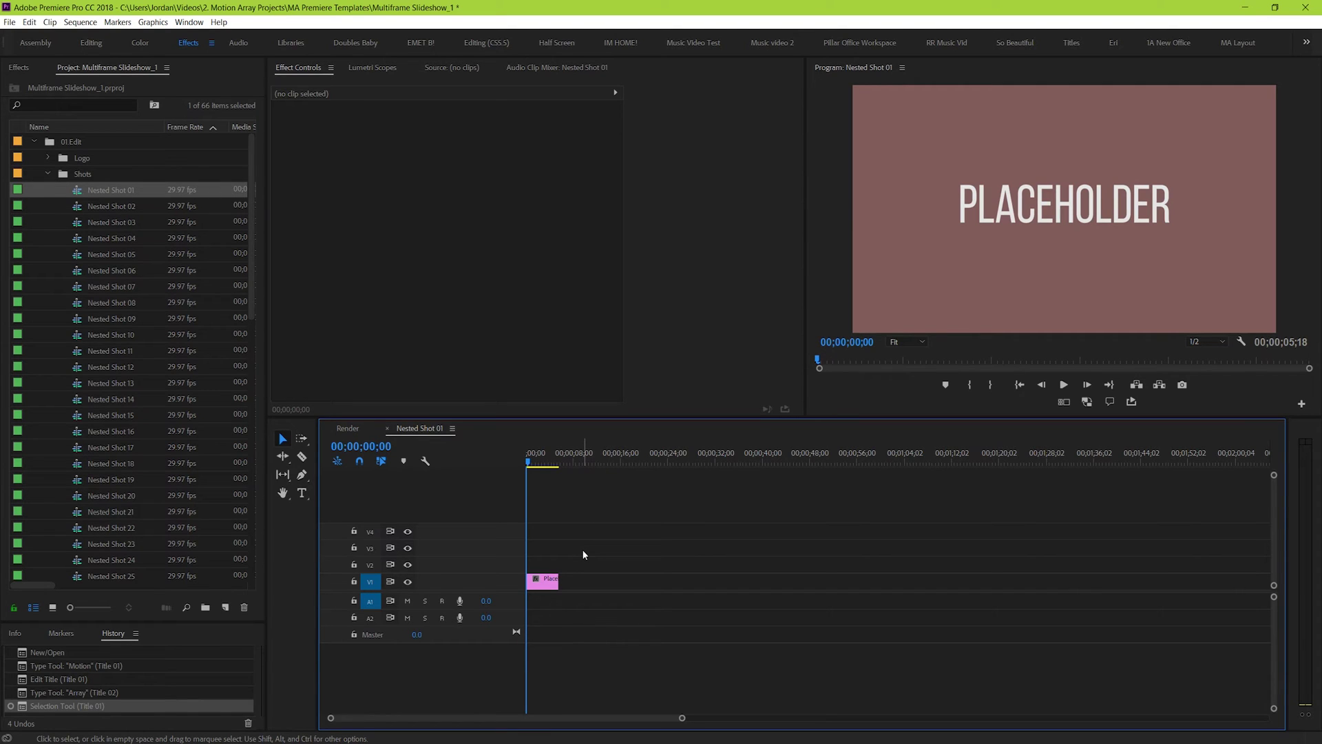
pyautogui.click(541, 582)
pyautogui.press('Delete')
pyautogui.hotkey('ctrl', 'z')
pyautogui.click(48, 173)
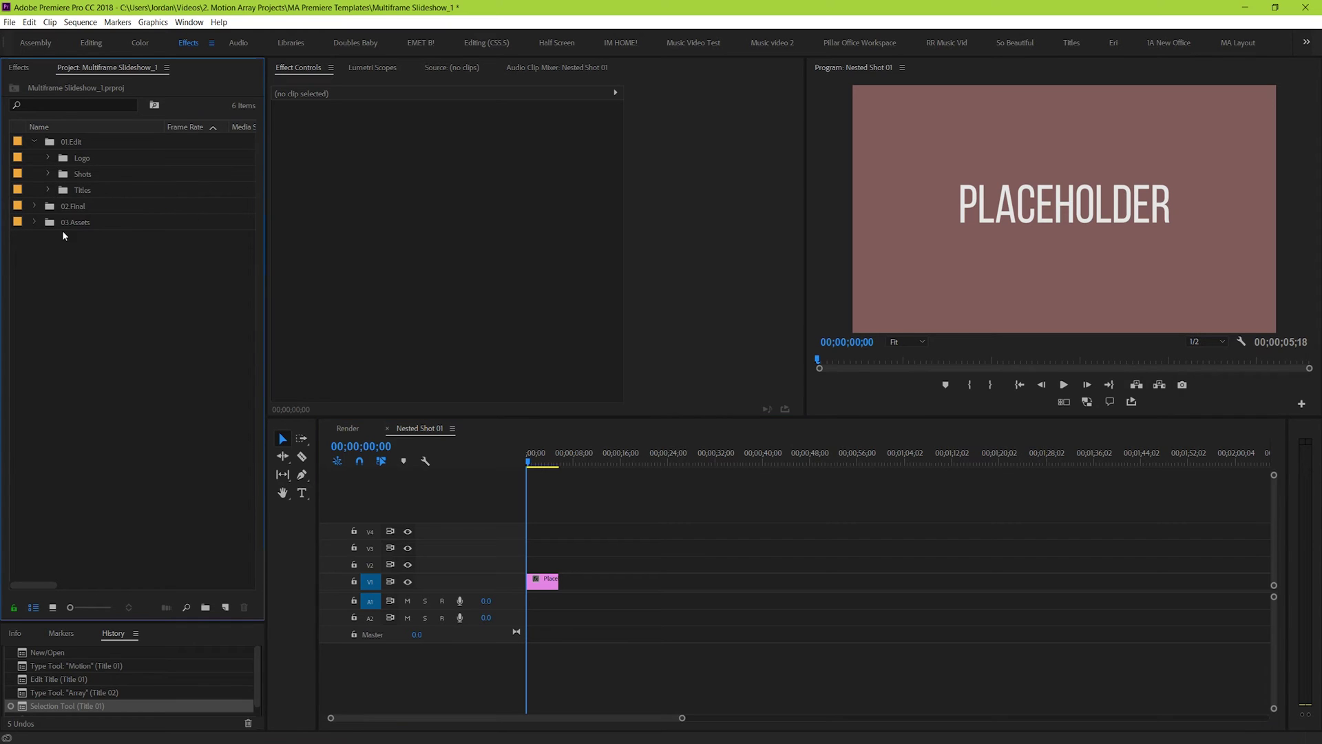
# Import the template's Elements folder of JPG photos from File Explorer as a bin and expand it
pyautogui.doubleClick(118, 410)
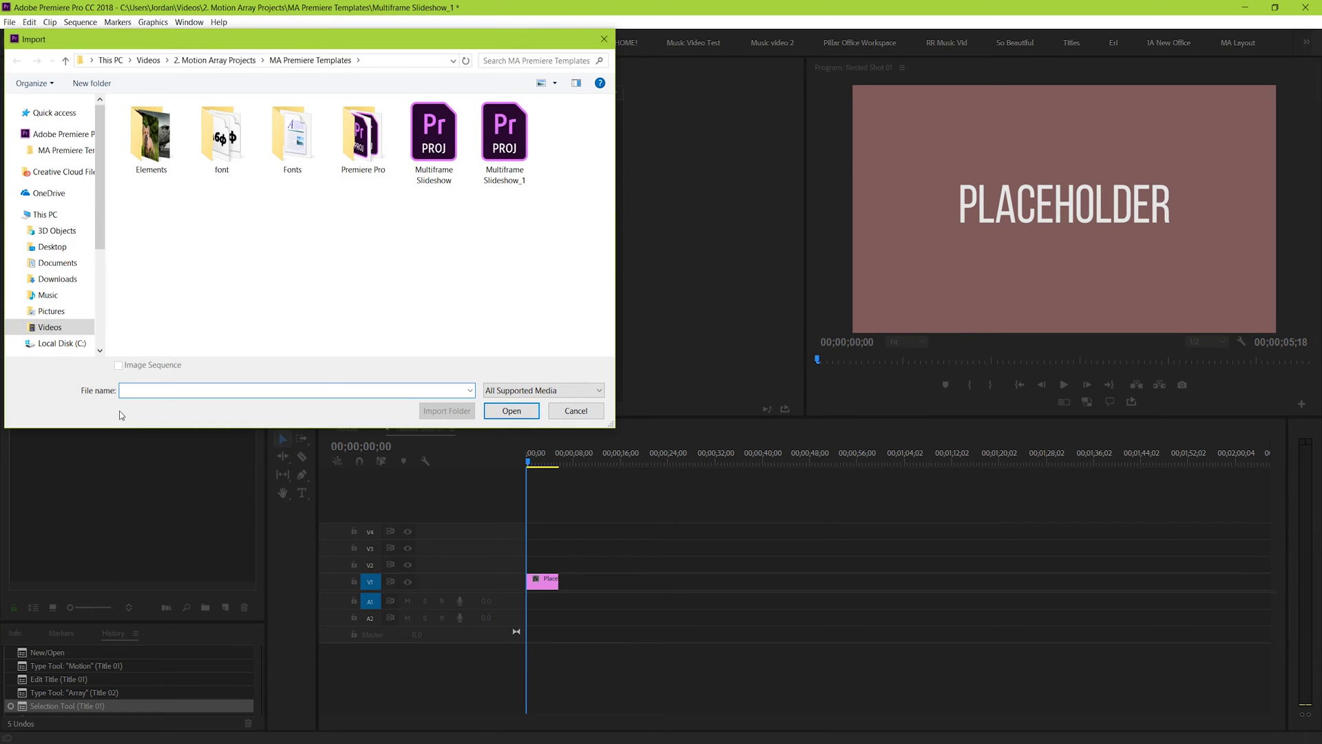
pyautogui.click(578, 413)
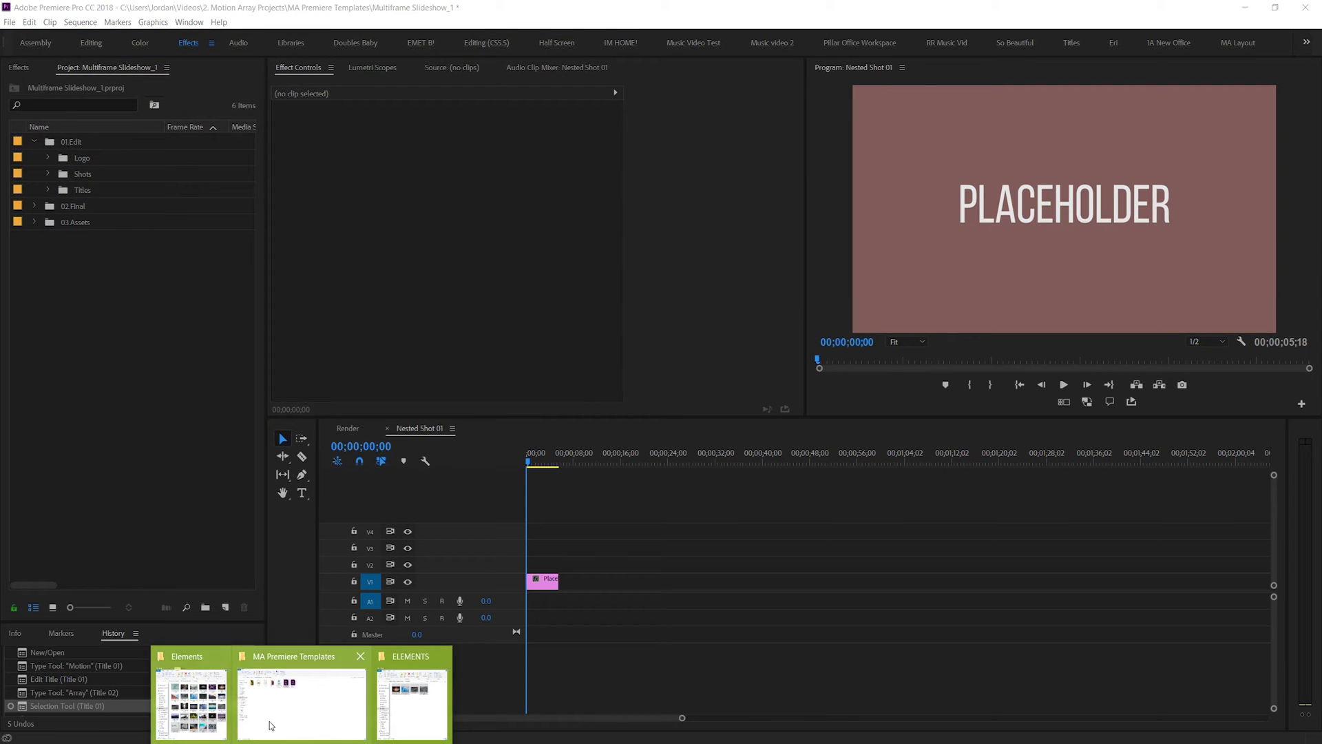
pyautogui.click(303, 689)
pyautogui.moveTo(764, 26); pyautogui.dragTo(843, 50)
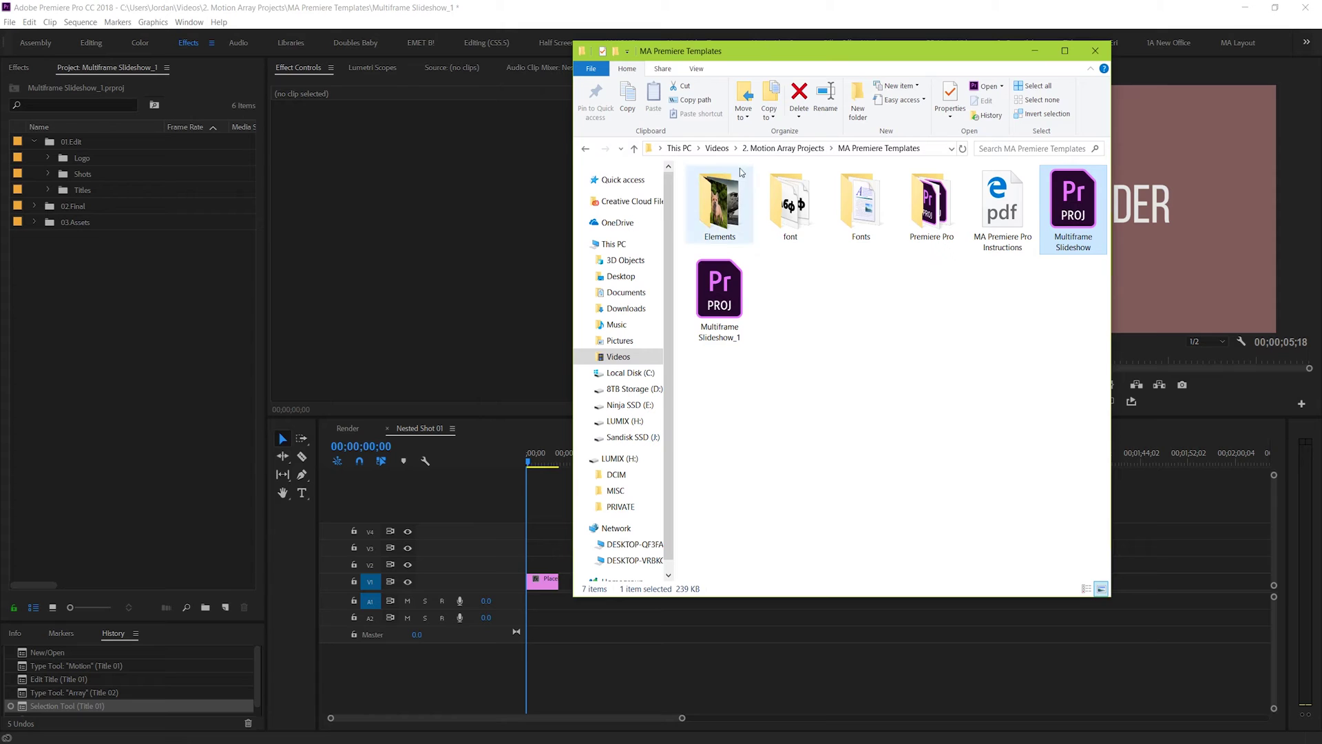
pyautogui.doubleClick(728, 212)
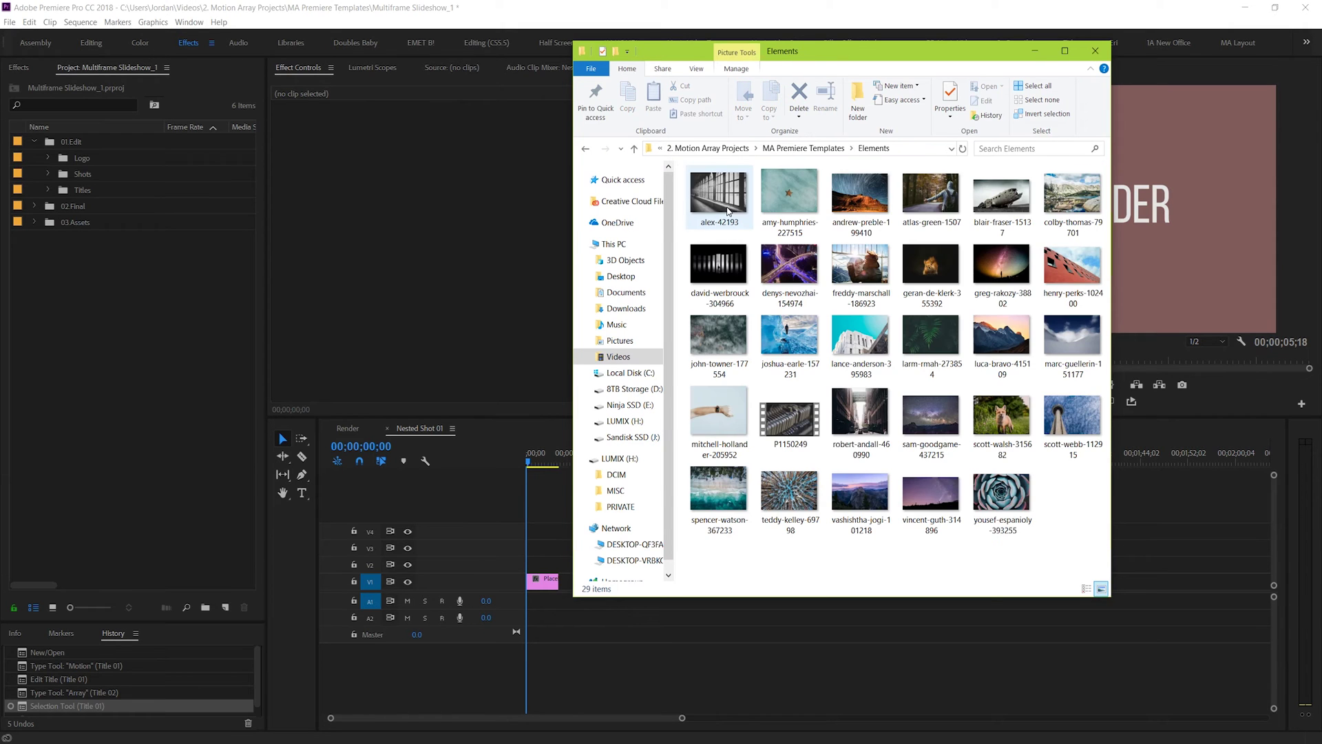
pyautogui.click(633, 148)
pyautogui.moveTo(728, 211); pyautogui.dragTo(118, 363)
pyautogui.click(356, 9)
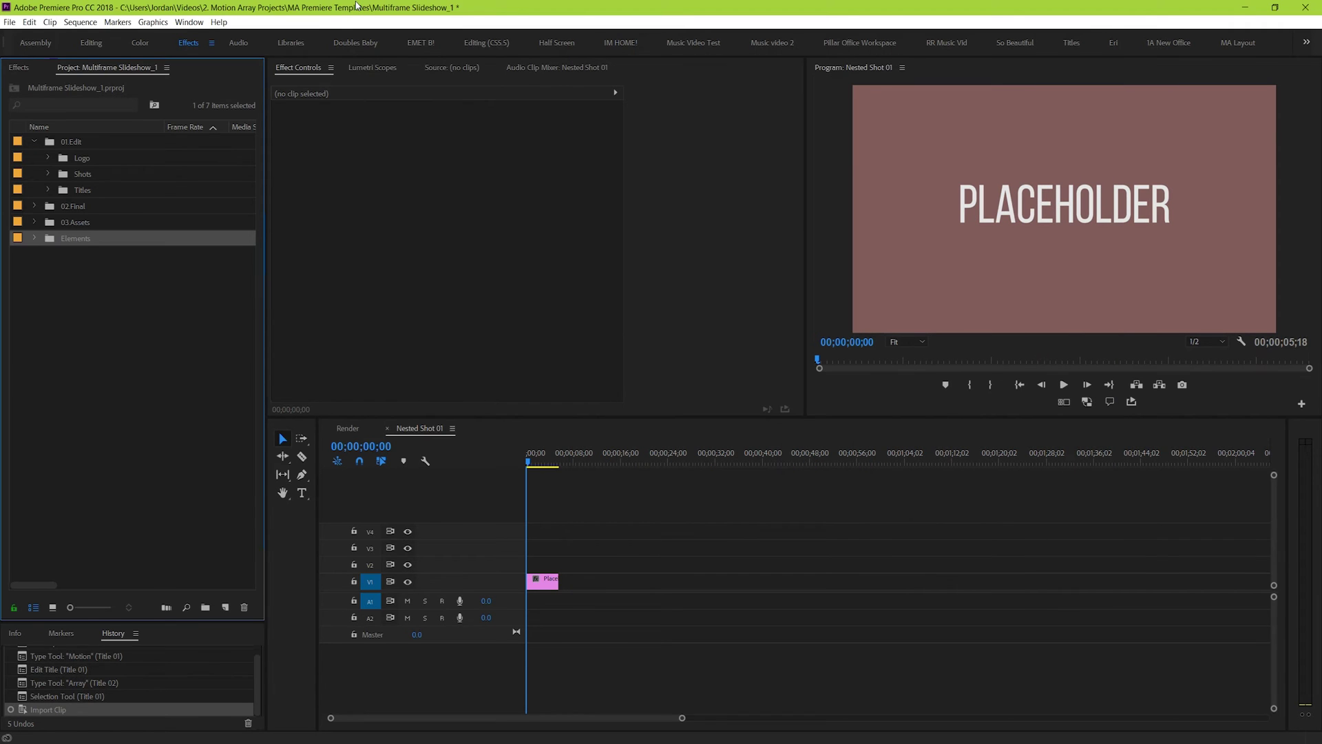
pyautogui.click(33, 238)
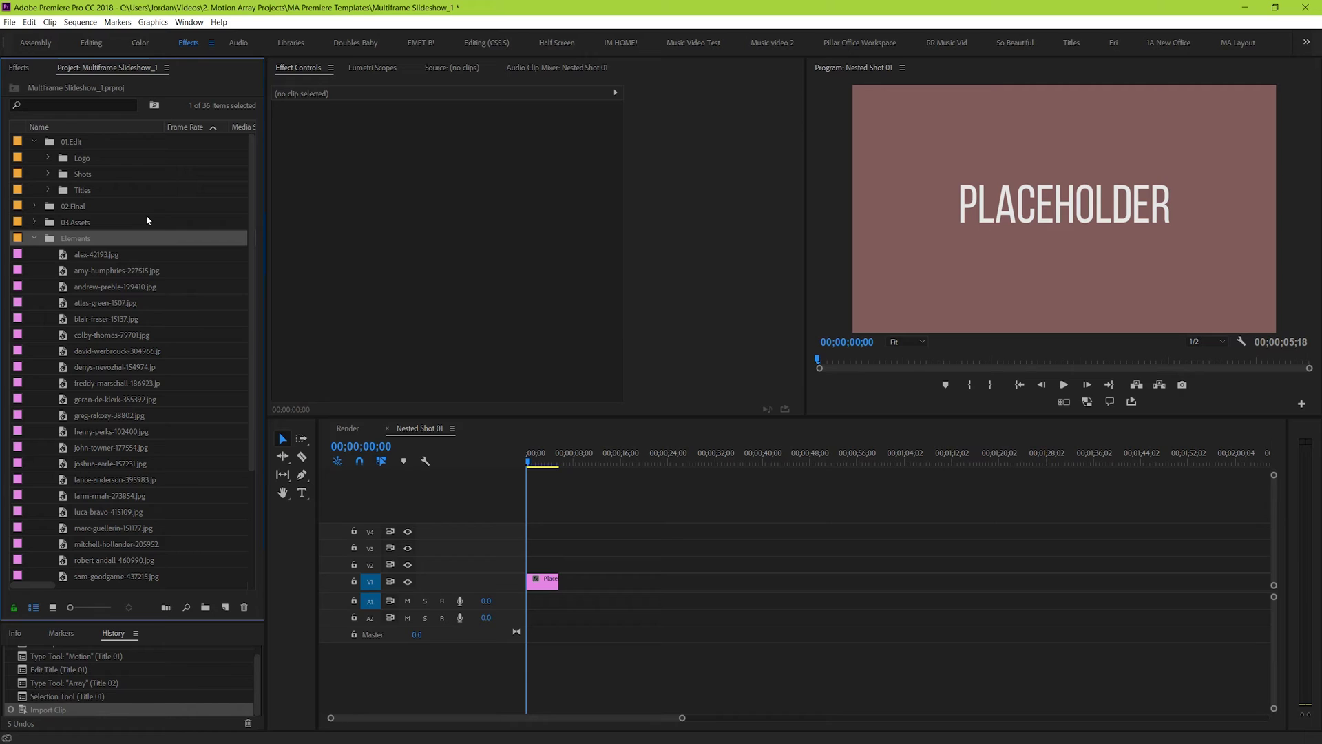
# Preview alex-42193.jpg and place it on V2 at the start of Nested Shot 01
pyautogui.doubleClick(86, 255)
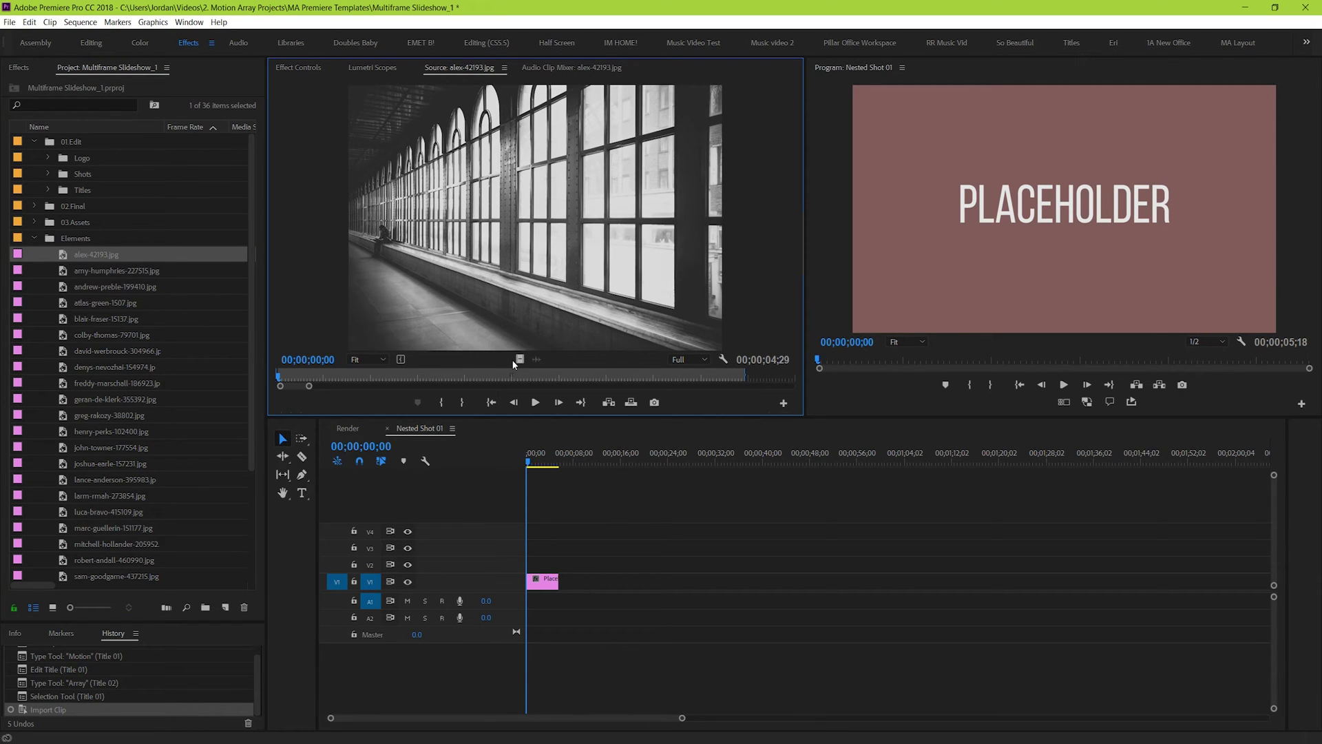
pyautogui.moveTo(516, 380); pyautogui.dragTo(510, 573)
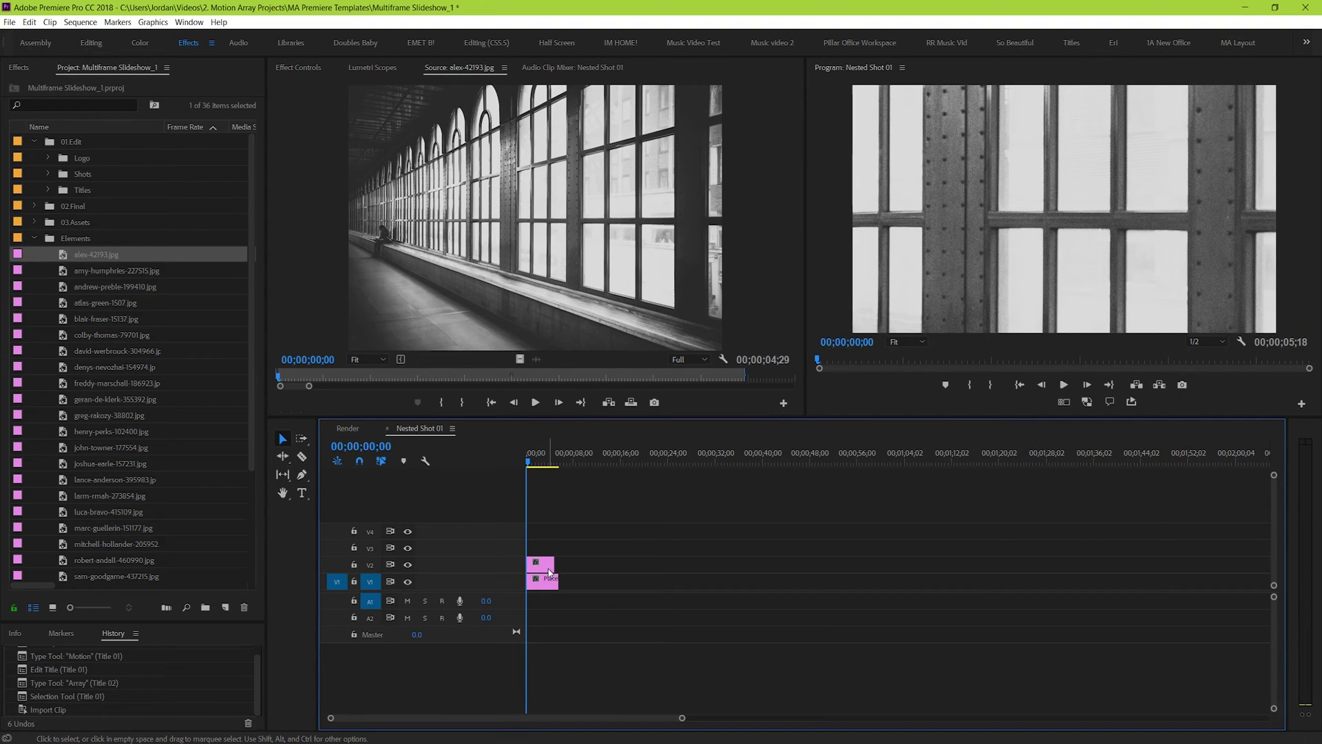
# Scale the alex-42193.jpg window photo down to 29 so the whole scene fits the frame
pyautogui.click(304, 69)
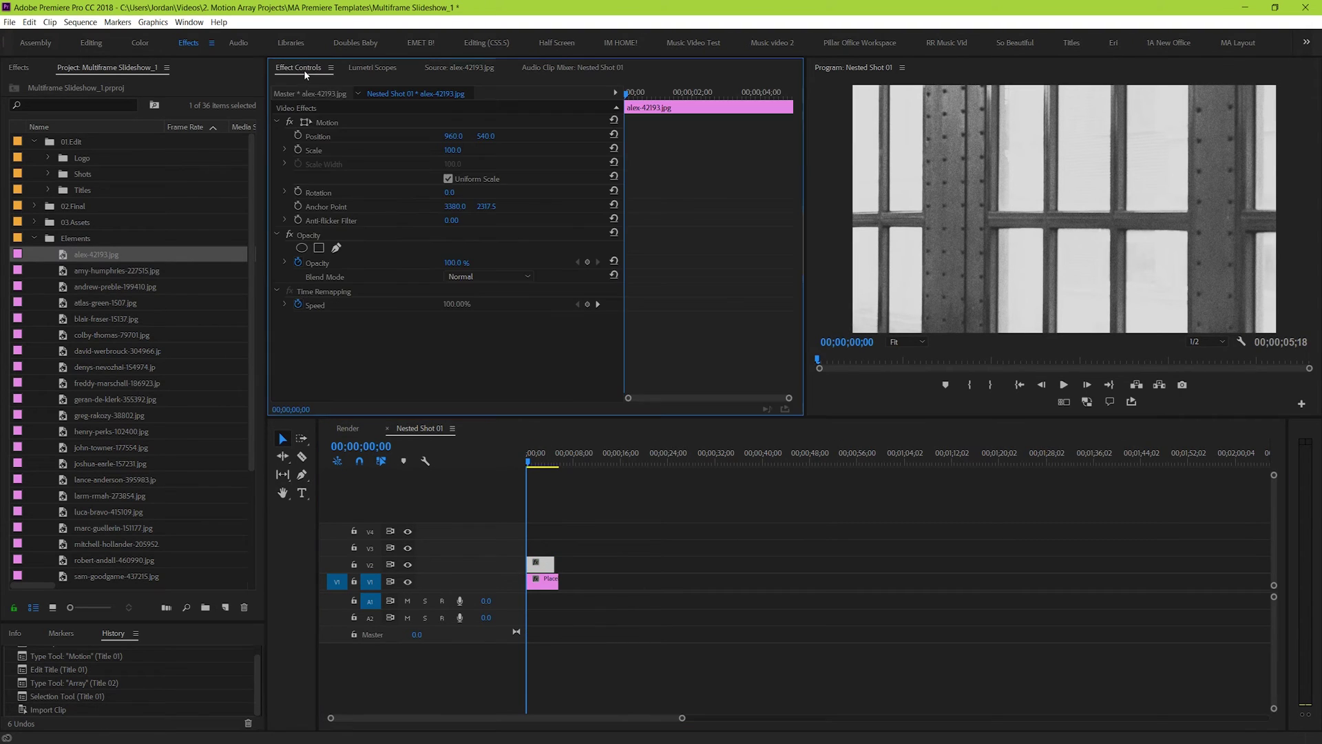
pyautogui.moveTo(451, 150)
pyautogui.mouseDown()
pyautogui.moveTo(401, 150)
pyautogui.moveTo(462, 151)
pyautogui.mouseUp()
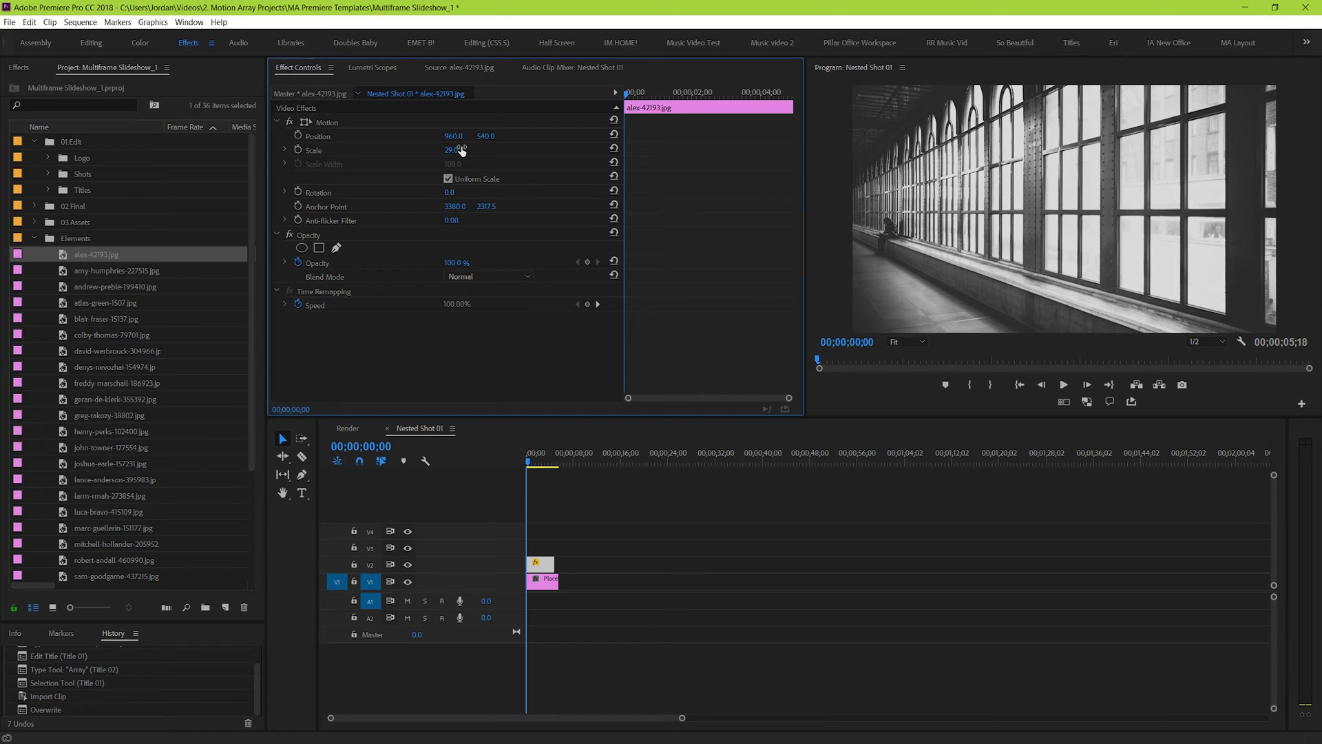
# Open the Render sequence from the 02.Final folder and scrub to where the window photo appears
pyautogui.click(348, 428)
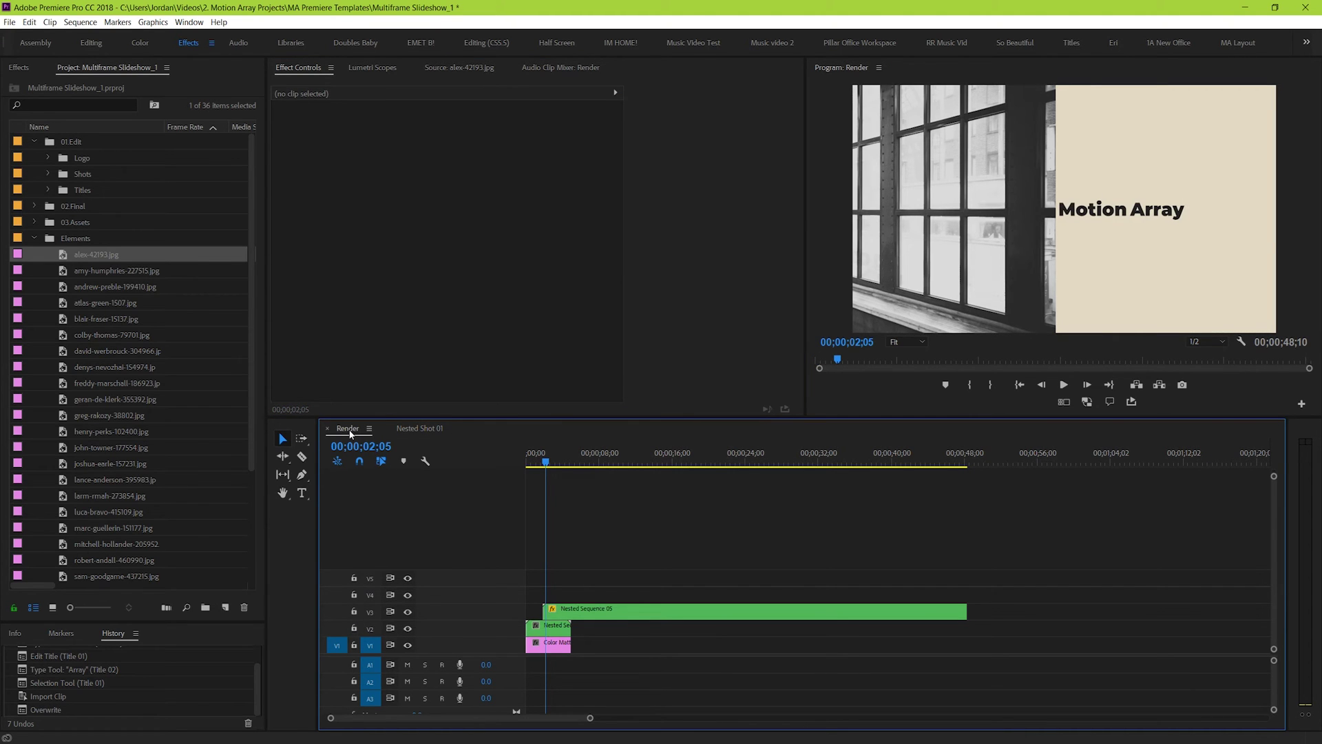
pyautogui.click(412, 428)
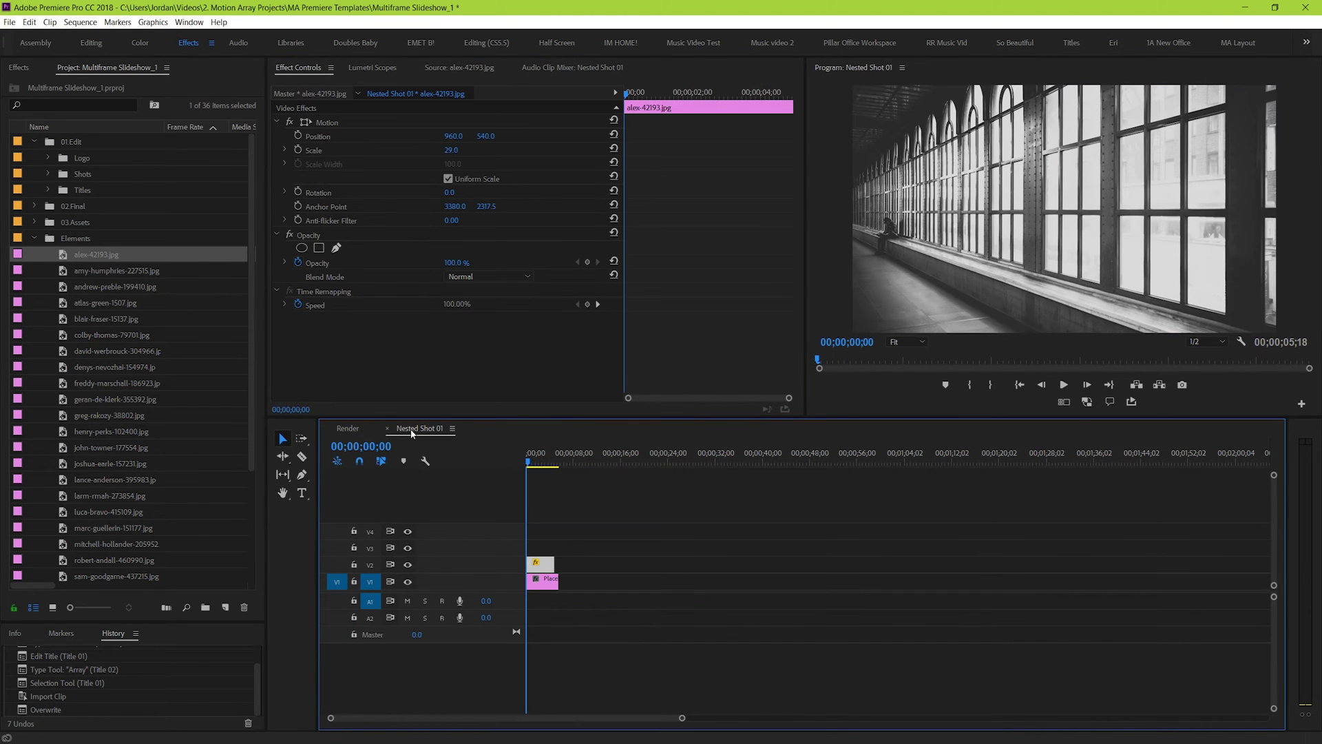
pyautogui.click(34, 238)
pyautogui.click(34, 206)
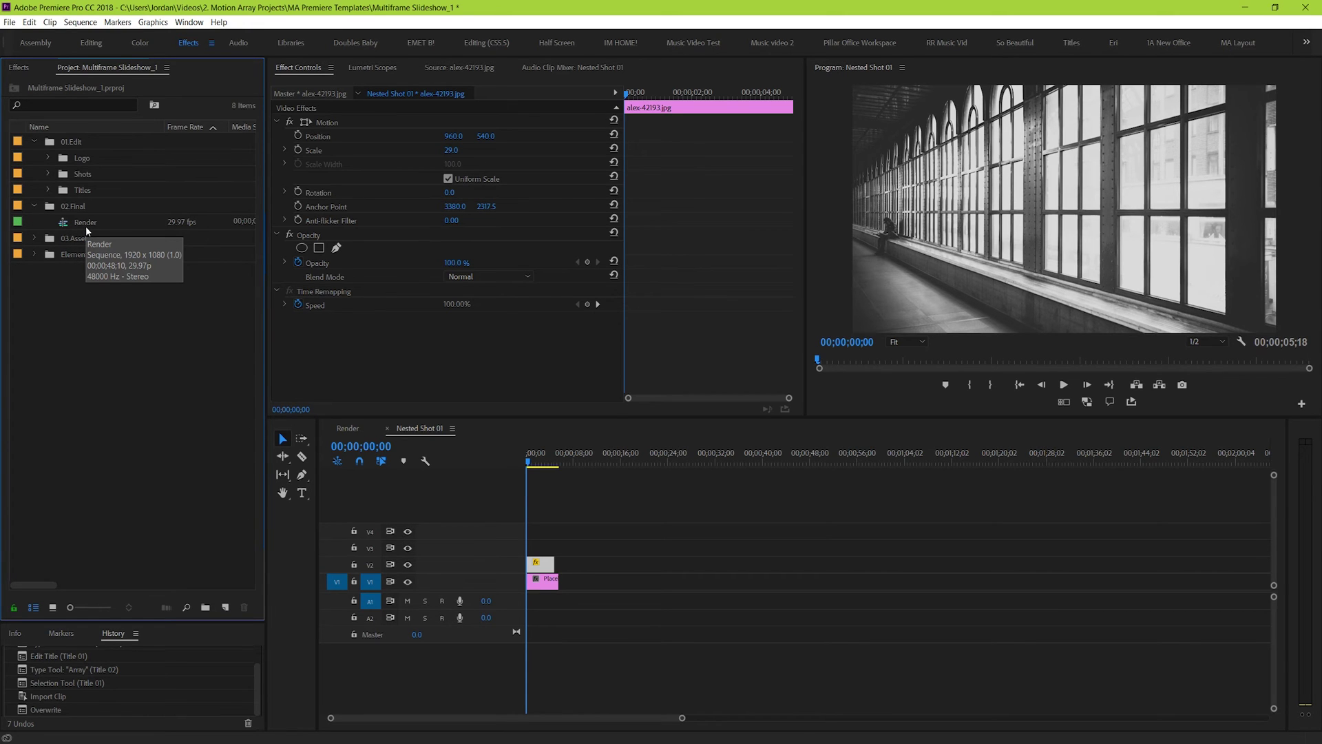
pyautogui.doubleClick(85, 226)
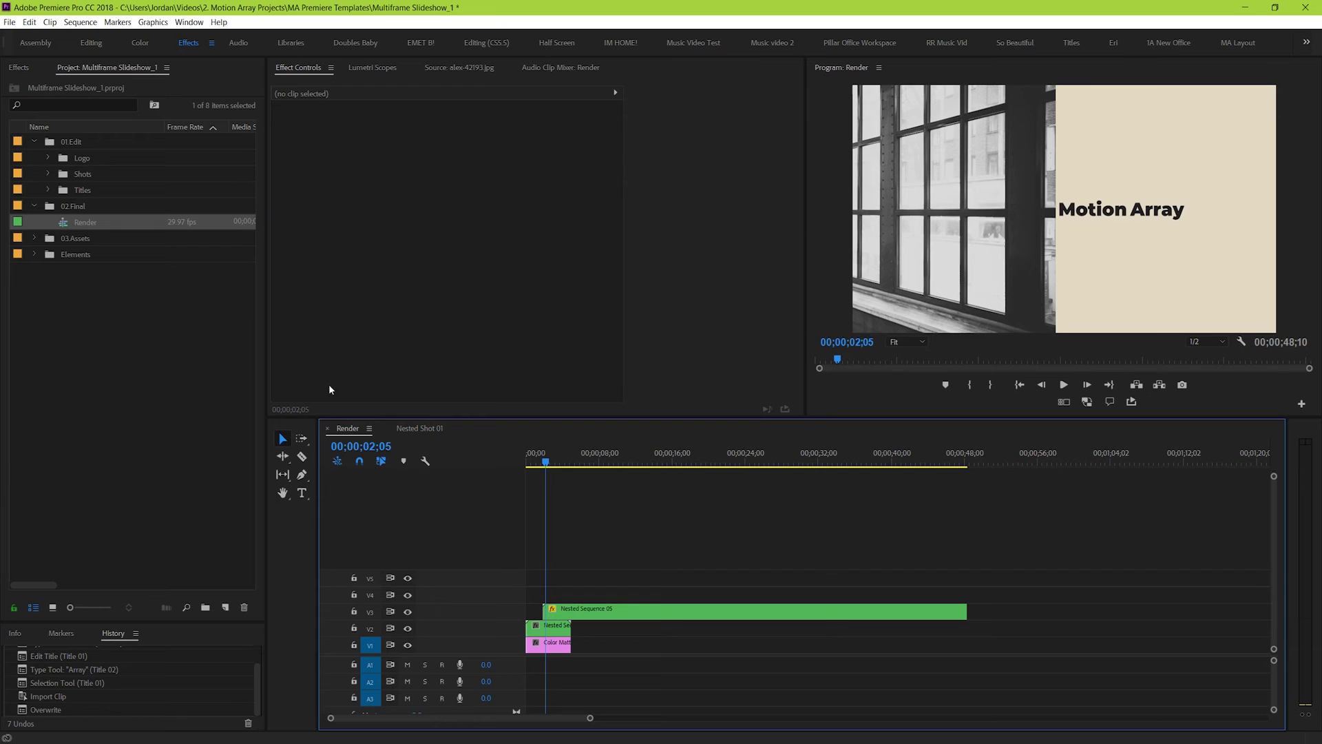
pyautogui.moveTo(545, 463)
pyautogui.mouseDown()
pyautogui.moveTo(532, 463)
pyautogui.moveTo(556, 467)
pyautogui.mouseUp()
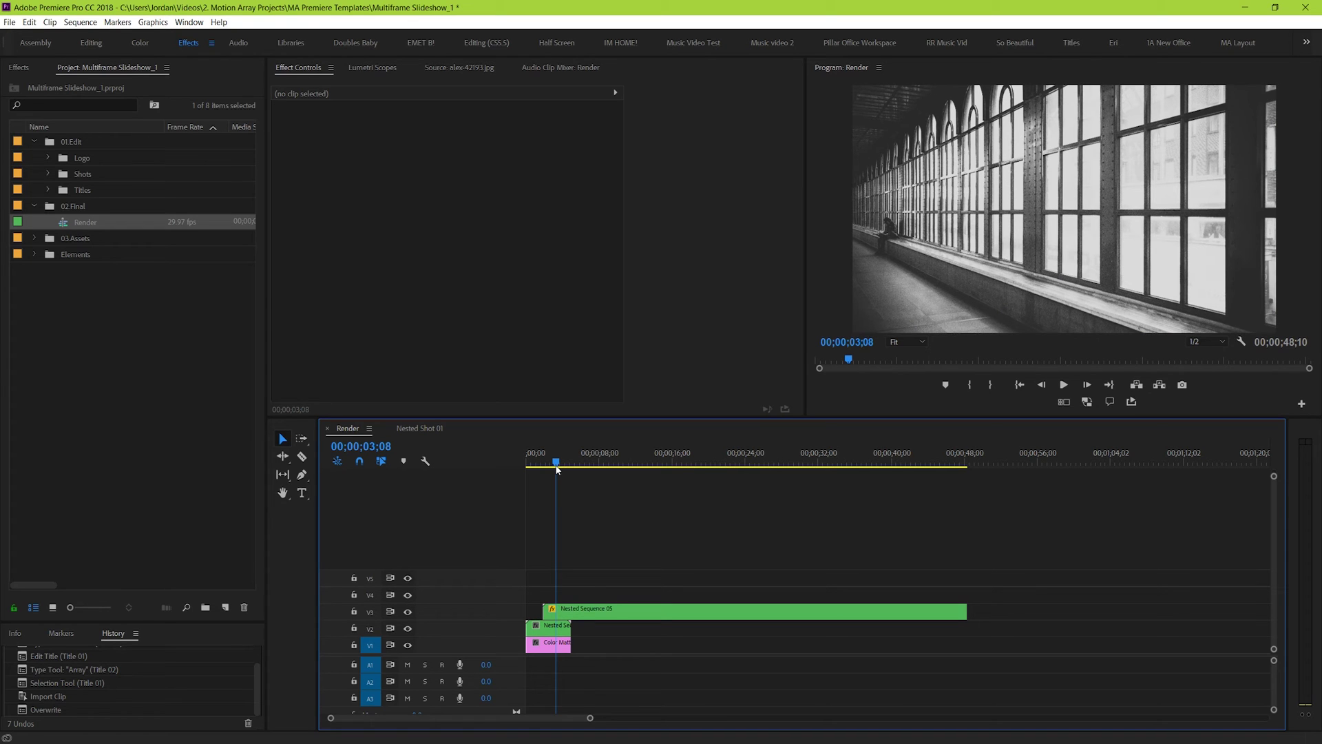
pyautogui.moveTo(557, 470)
pyautogui.mouseDown()
pyautogui.moveTo(587, 468)
pyautogui.moveTo(569, 472)
pyautogui.mouseUp()
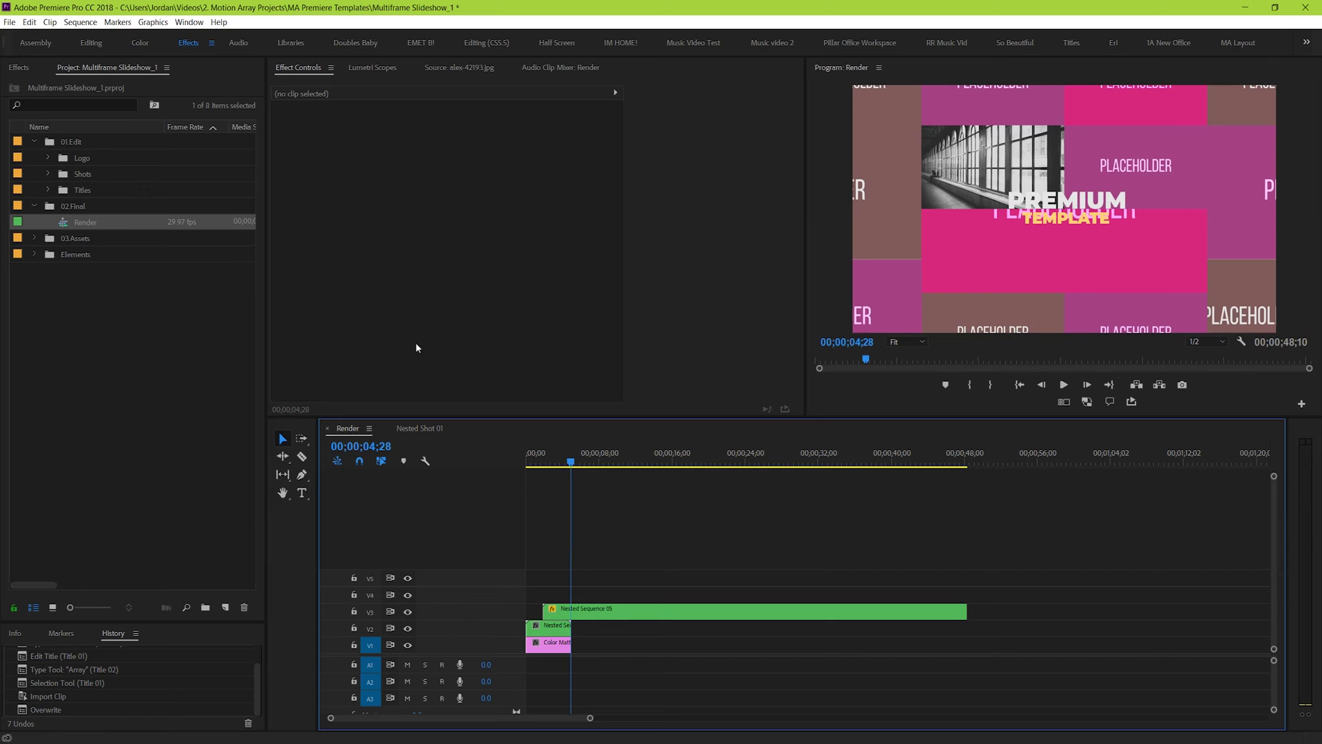
# Open Nested Shots 02 through 06 from the Shots folder, returning to Nested Shot 02
pyautogui.click(41, 172)
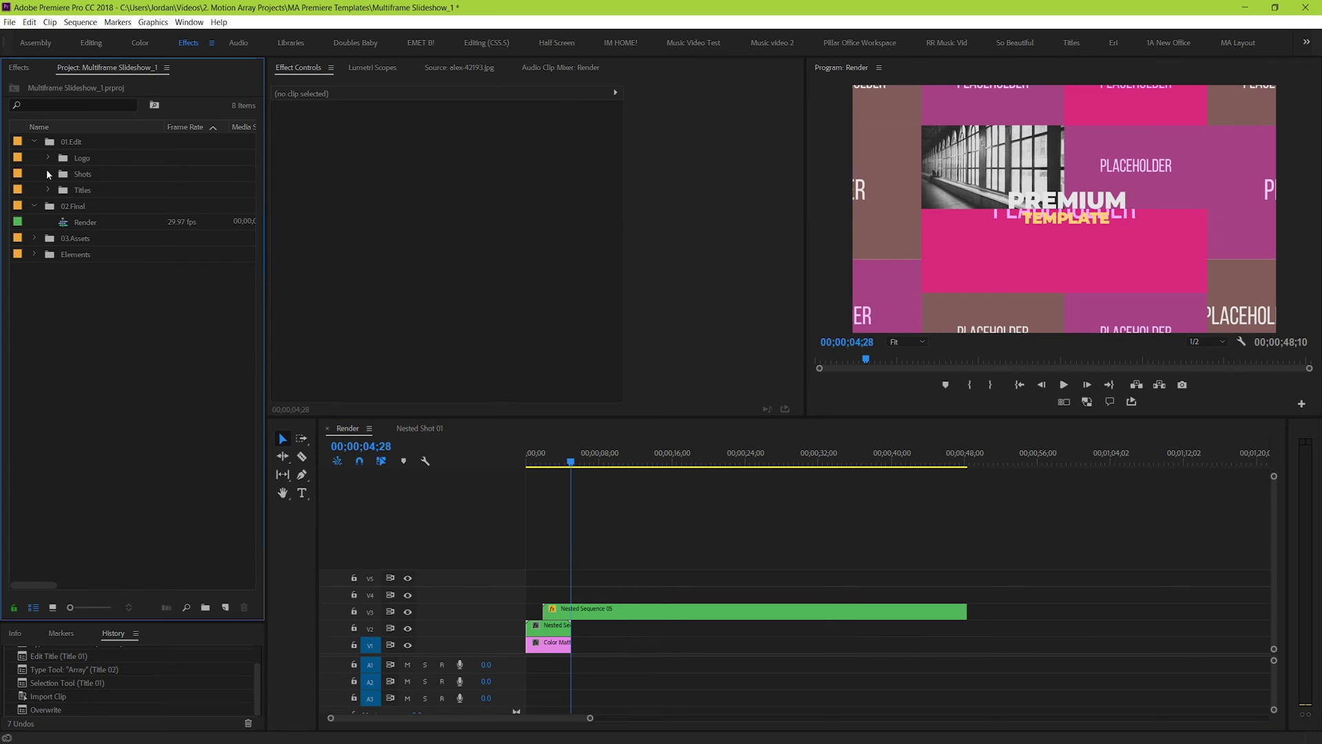
pyautogui.click(48, 174)
pyautogui.doubleClick(103, 206)
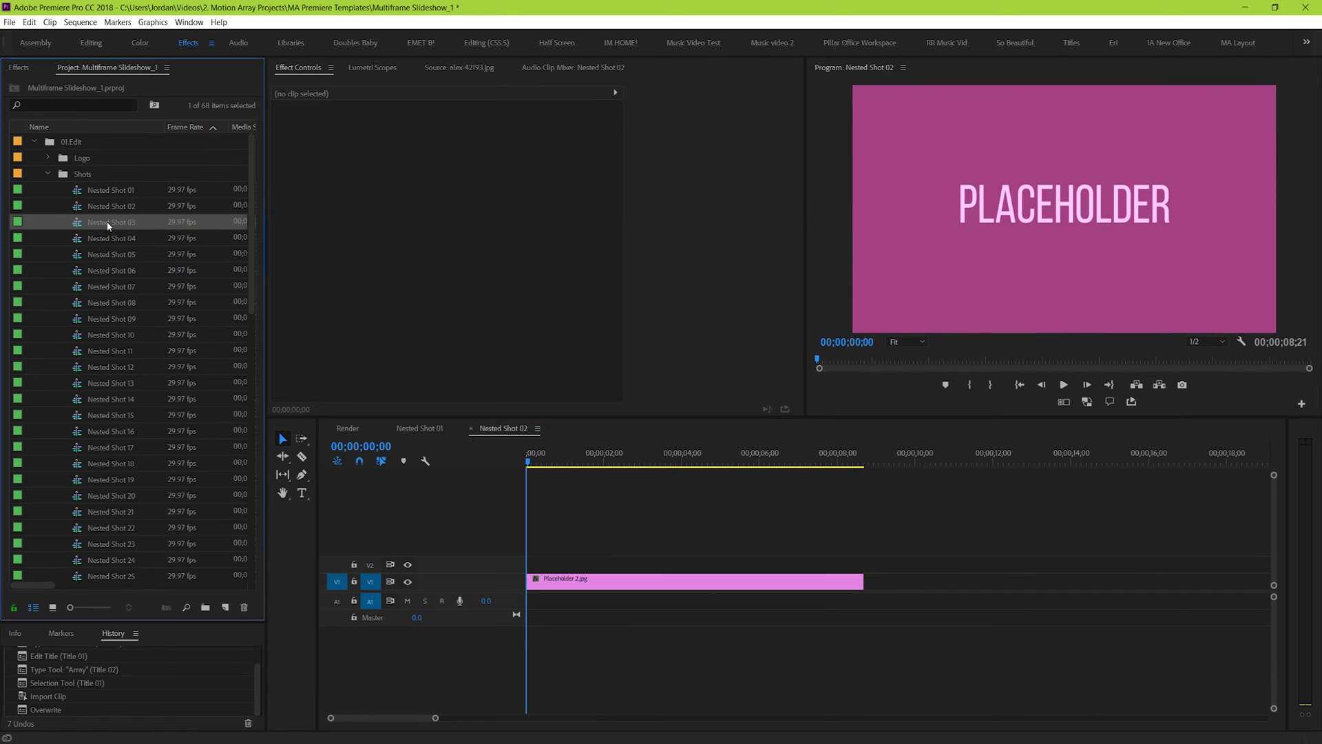
pyautogui.doubleClick(106, 221)
pyautogui.doubleClick(110, 235)
pyautogui.doubleClick(113, 254)
pyautogui.doubleClick(114, 270)
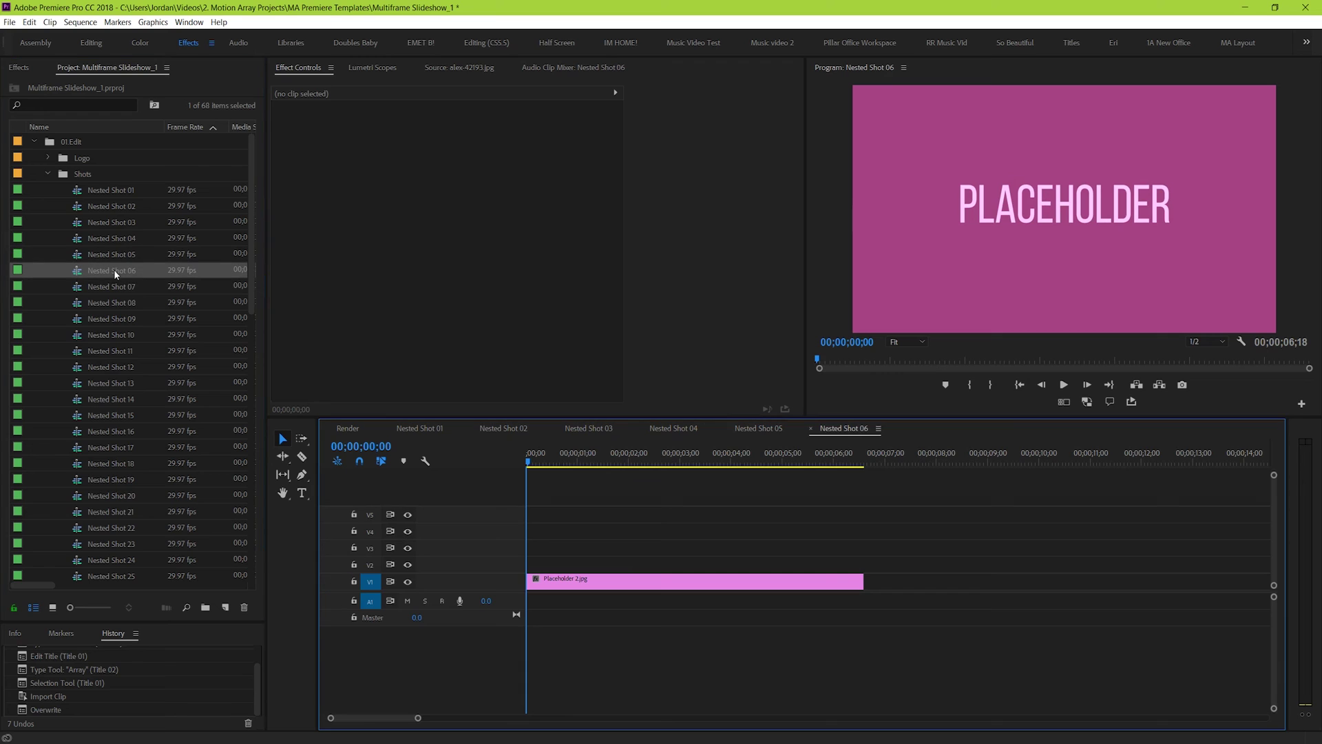
pyautogui.click(496, 430)
# Place amy-humphries-227515.jpg from Elements on V2 and trim it to the placeholder's length
pyautogui.moveTo(248, 200); pyautogui.dragTo(247, 531)
pyautogui.click(32, 557)
pyautogui.scroll(-5, 101, 415)
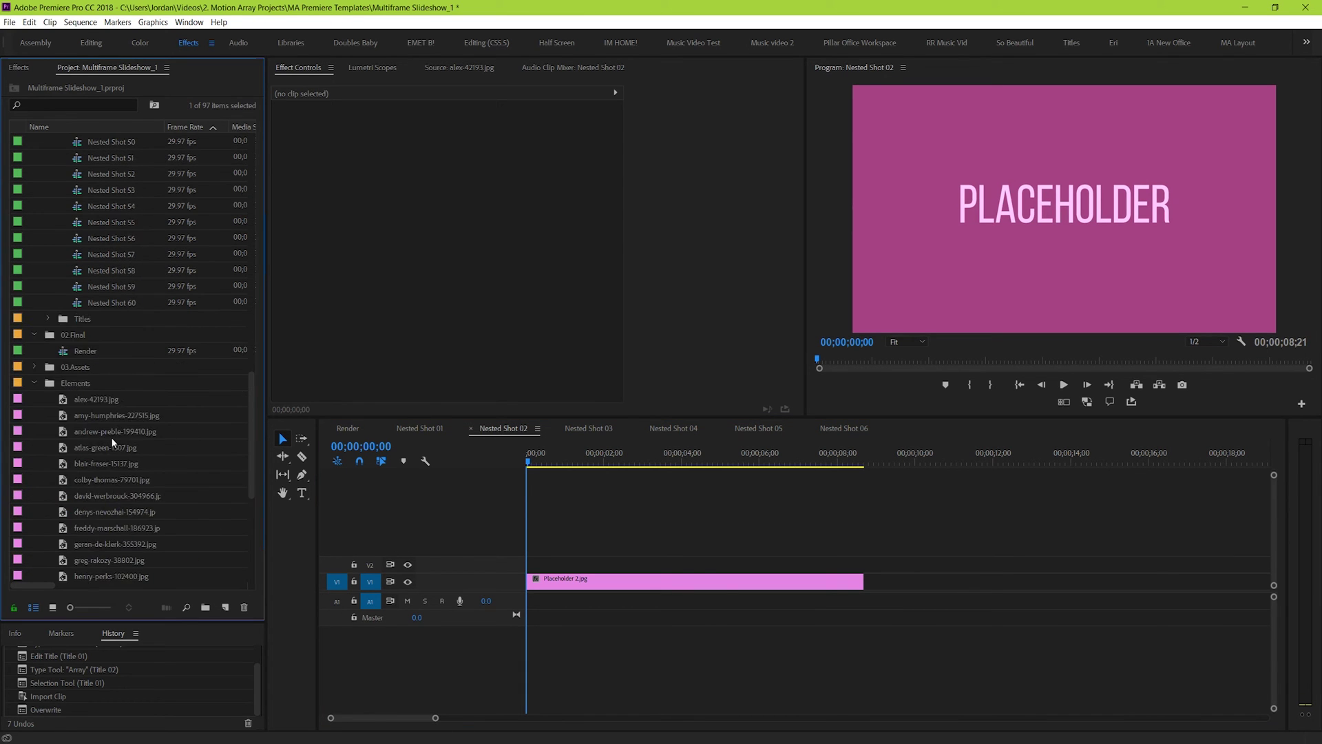
pyautogui.moveTo(97, 319); pyautogui.dragTo(475, 561)
pyautogui.moveTo(737, 565); pyautogui.dragTo(864, 564)
pyautogui.click(826, 563)
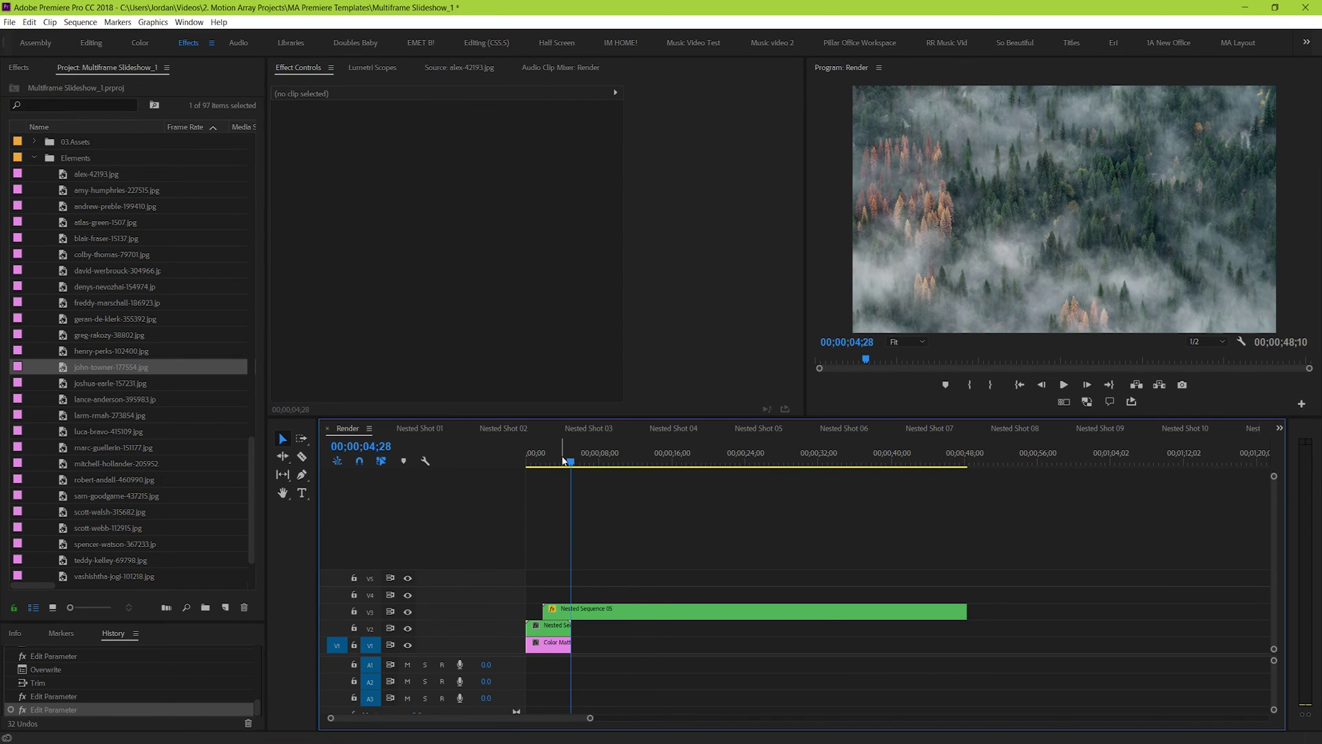
# Scrub the Render preview, then open Nested Shot 14 with its single placeholder clip
pyautogui.moveTo(564, 460); pyautogui.dragTo(593, 469)
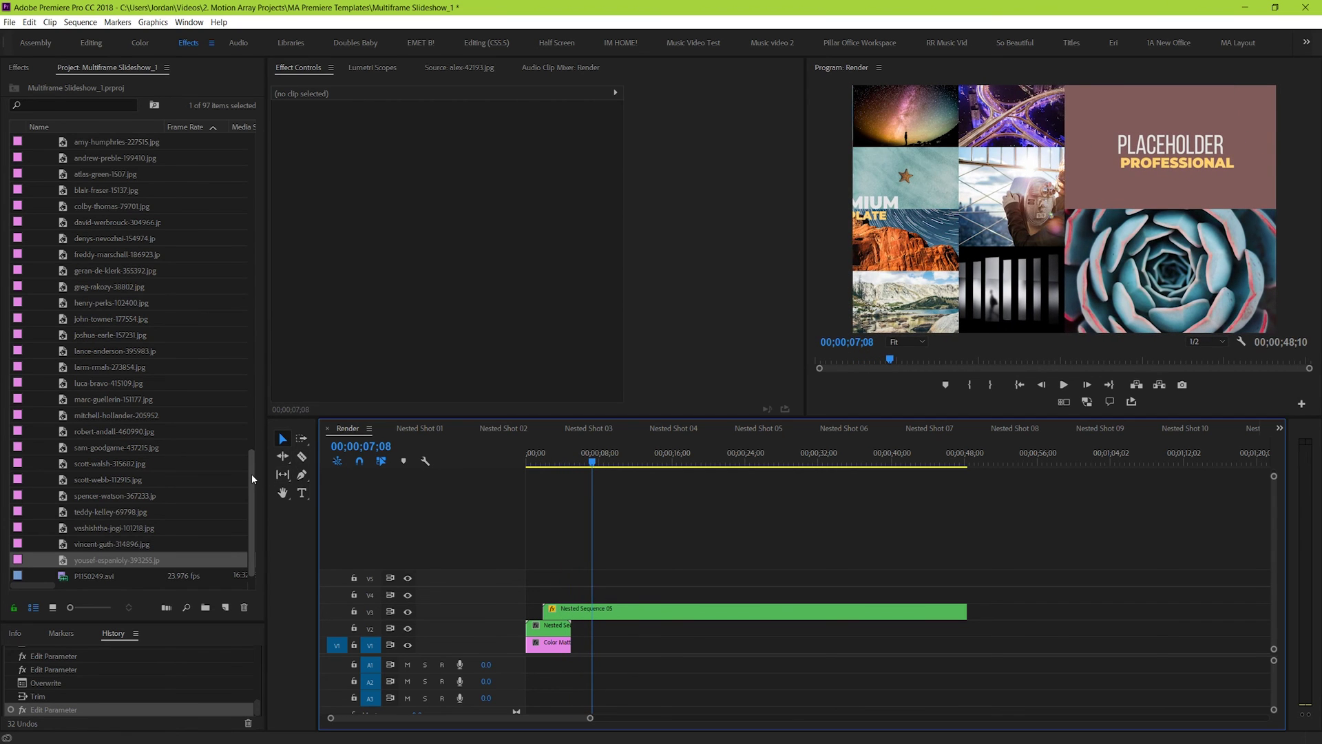
pyautogui.moveTo(251, 474)
pyautogui.mouseDown()
pyautogui.moveTo(267, 242)
pyautogui.moveTo(237, 316)
pyautogui.moveTo(243, 478)
pyautogui.mouseUp()
pyautogui.doubleClick(120, 192)
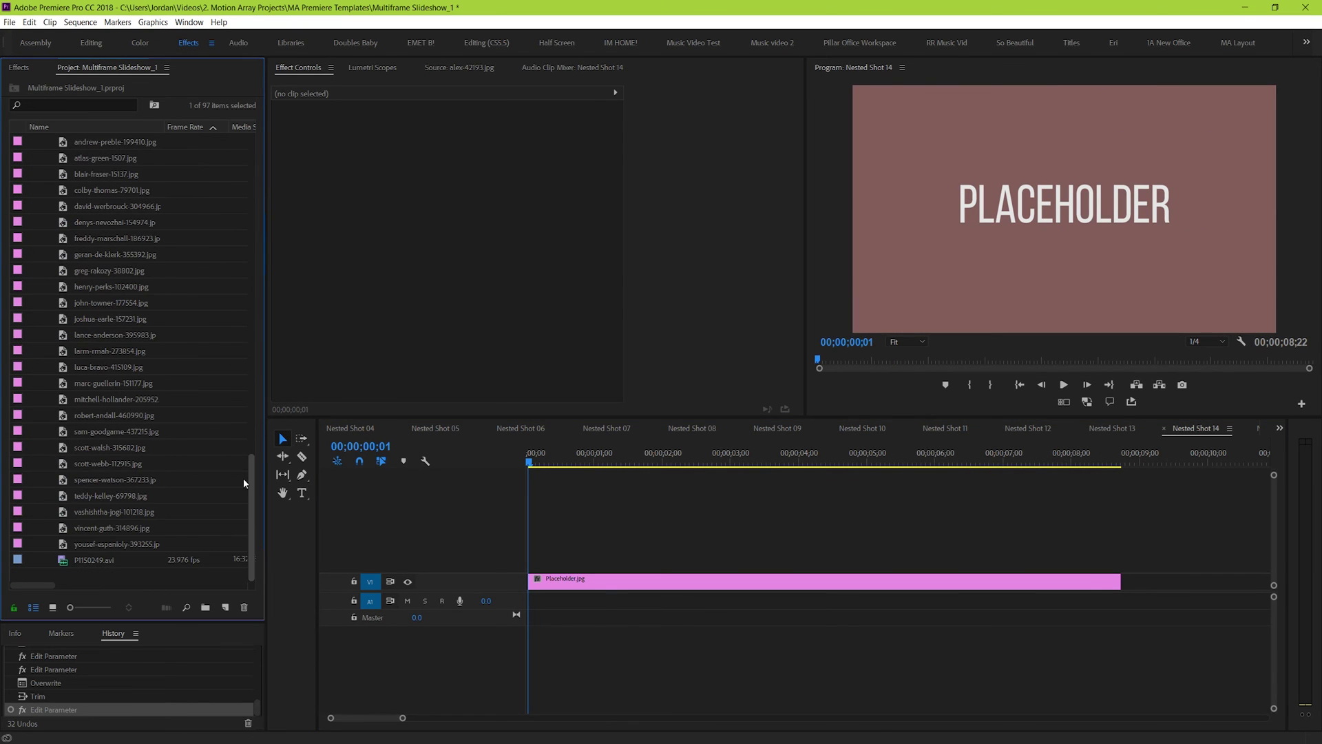
# Load P1150249.avi, pick its starting point, and place it on V2 above Nested Shot 14's placeholder
pyautogui.doubleClick(85, 563)
pyautogui.moveTo(288, 383); pyautogui.dragTo(638, 429)
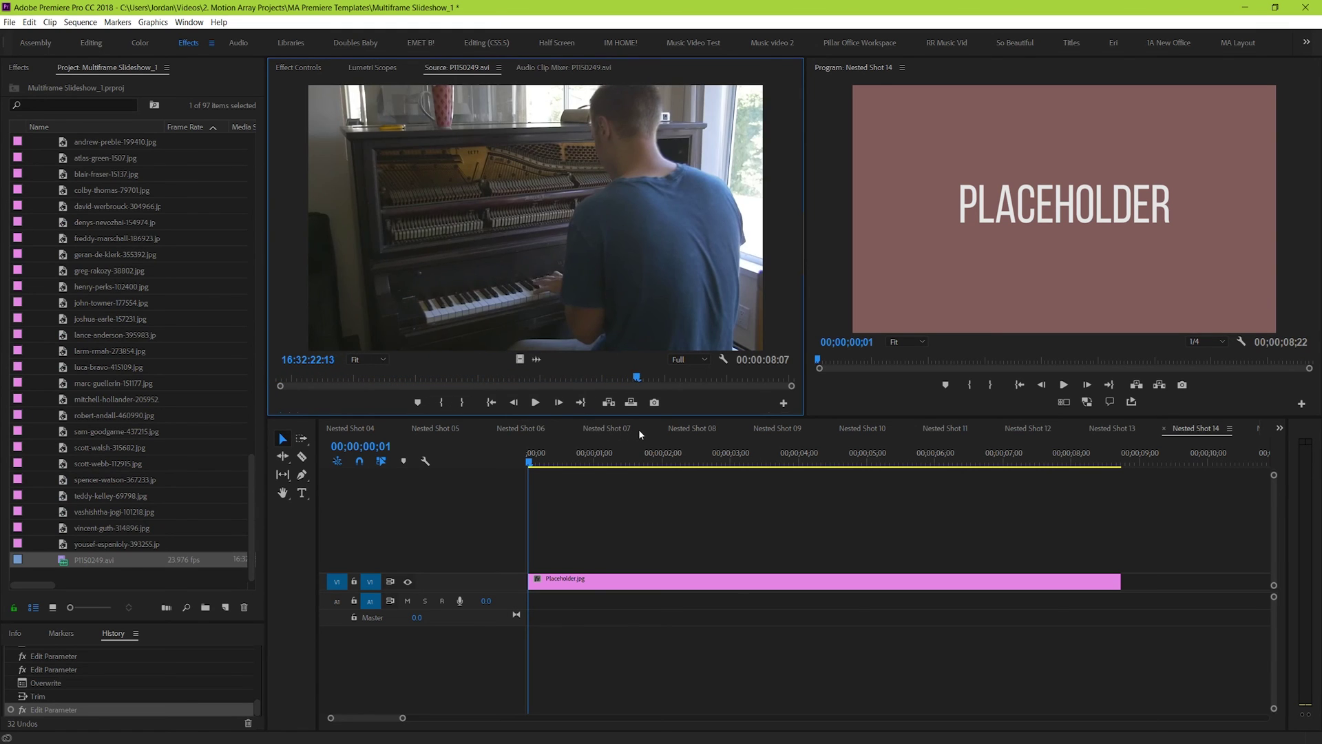
pyautogui.moveTo(520, 358); pyautogui.dragTo(503, 533)
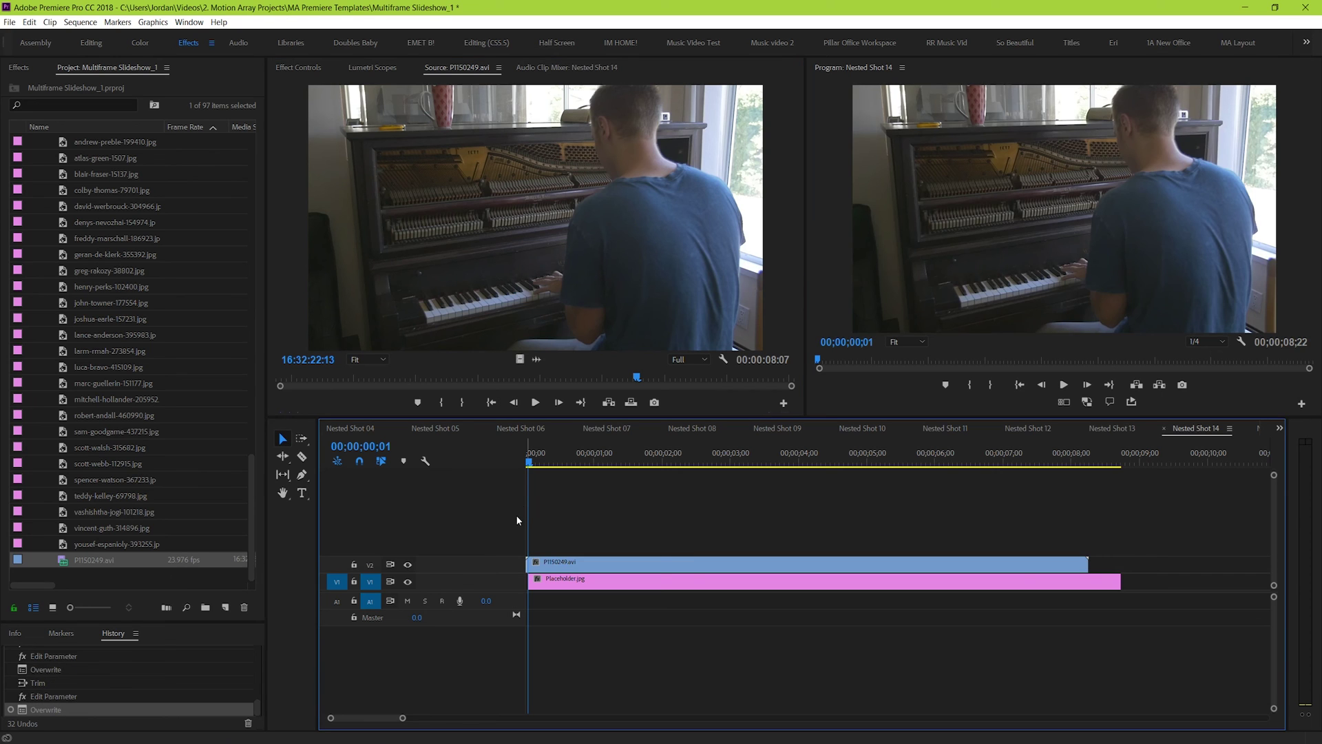
pyautogui.click(1280, 428)
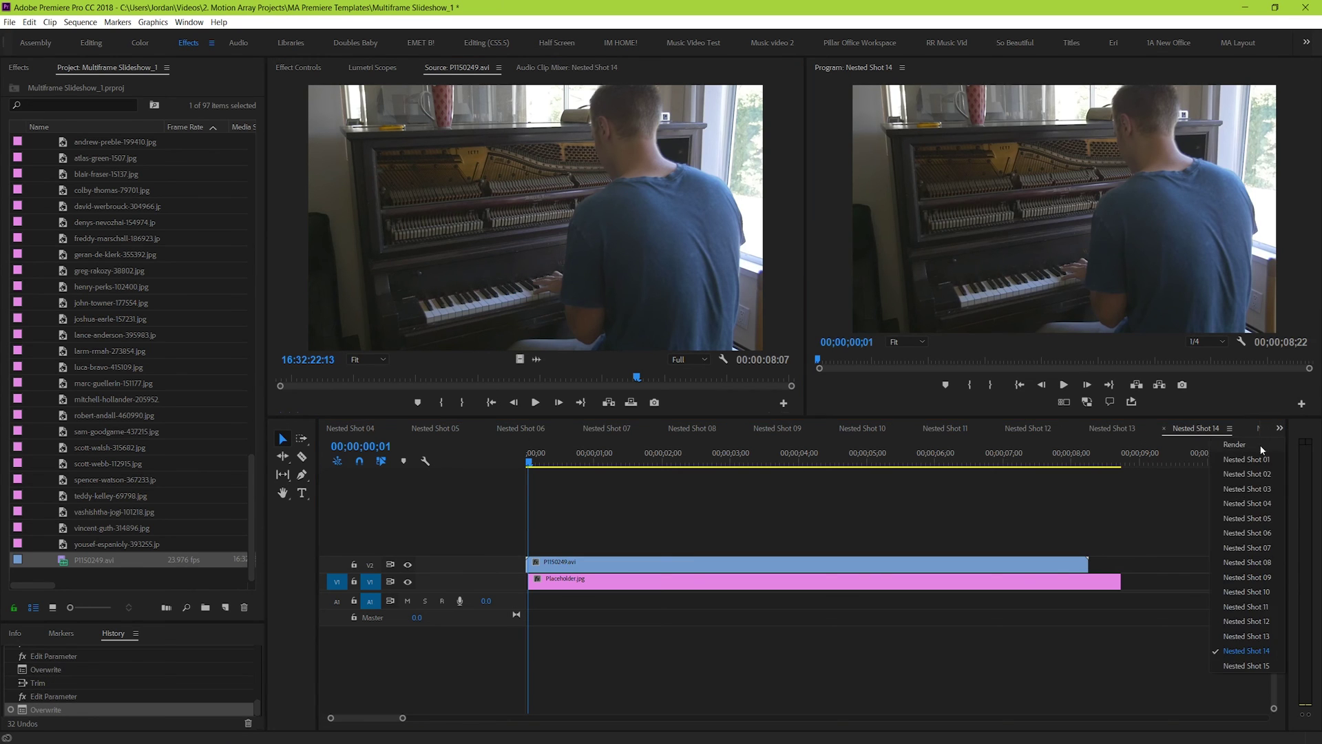
# Play and scrub the Render sequence to see the piano footage behind the PROFESSIONAL ANIMATION title
pyautogui.click(1261, 441)
pyautogui.press('space')
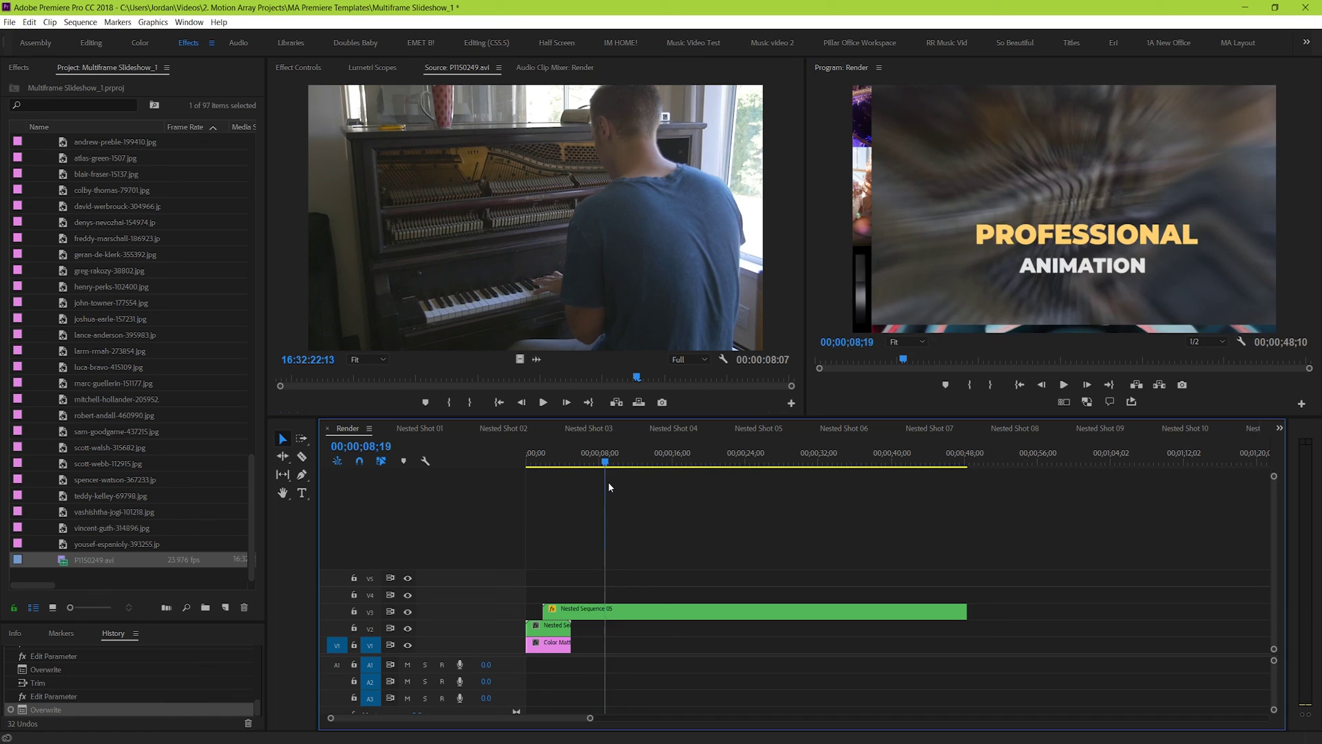
pyautogui.press('Left')
pyautogui.press('Left')
pyautogui.press('Left')
pyautogui.press('Left')
pyautogui.press('Left')
pyautogui.press('Left')
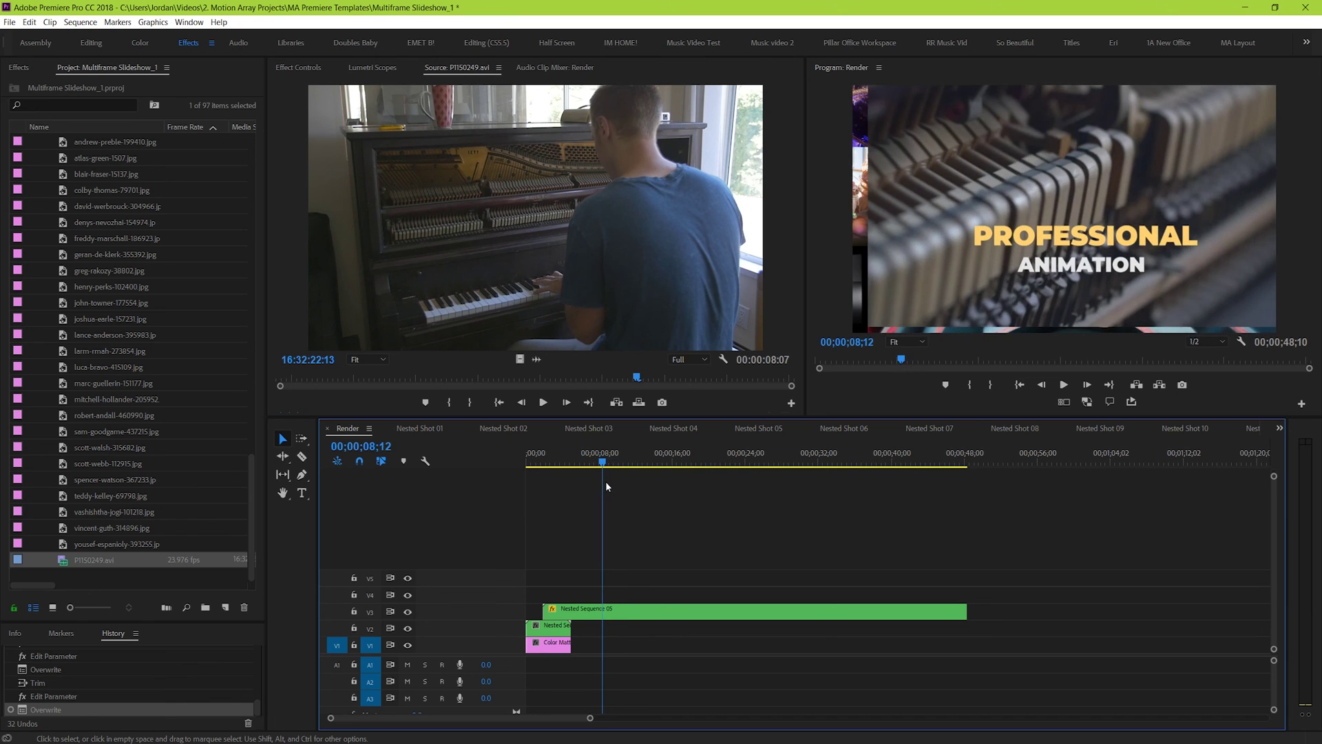
pyautogui.hotkey('shift', 'Left')
pyautogui.hotkey('shift', 'Left')
pyautogui.hotkey('shift', 'Left')
pyautogui.hotkey('shift', 'Left')
pyautogui.hotkey('shift', 'Left')
pyautogui.hotkey('shift', 'Left')
pyautogui.hotkey('shift', 'Left')
pyautogui.press('Left')
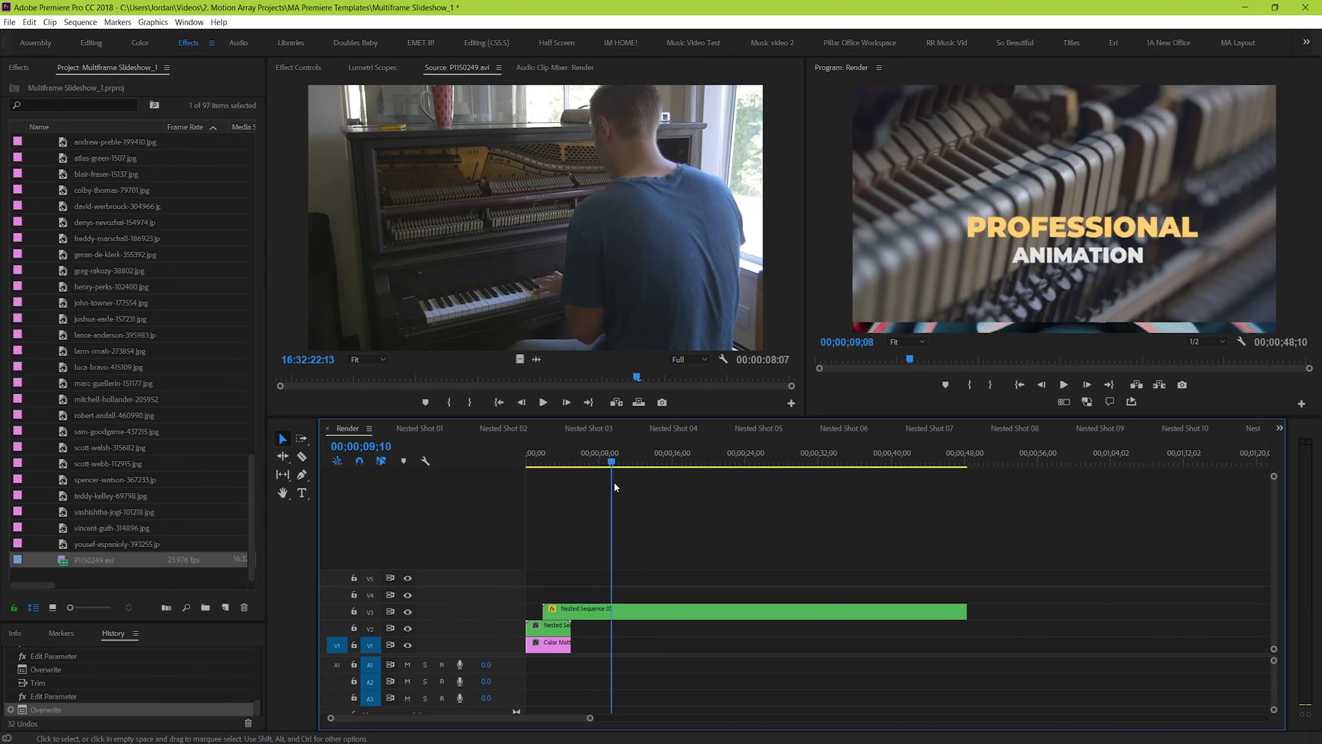
pyautogui.moveTo(598, 481); pyautogui.dragTo(613, 481)
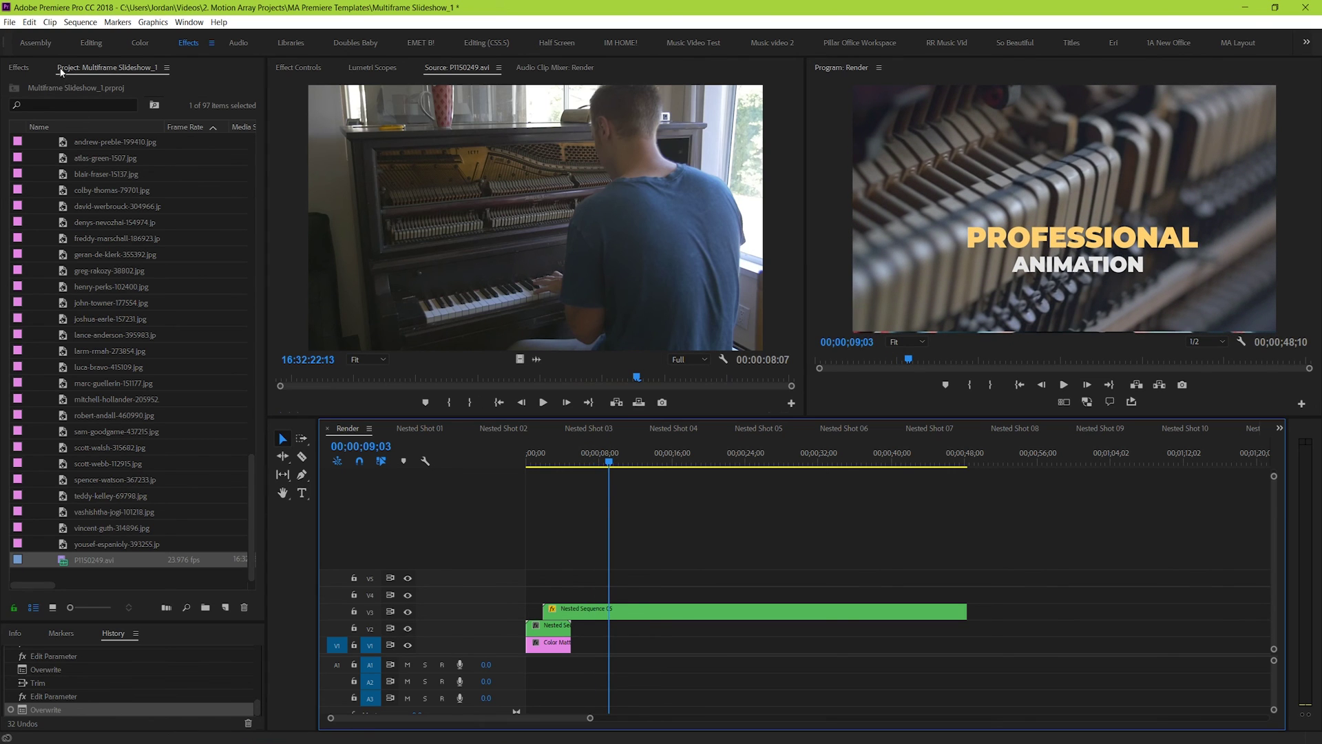
# Open the recent How To Make Your Video Stand Out project and dock its panel
pyautogui.click(10, 22)
pyautogui.moveTo(44, 73)
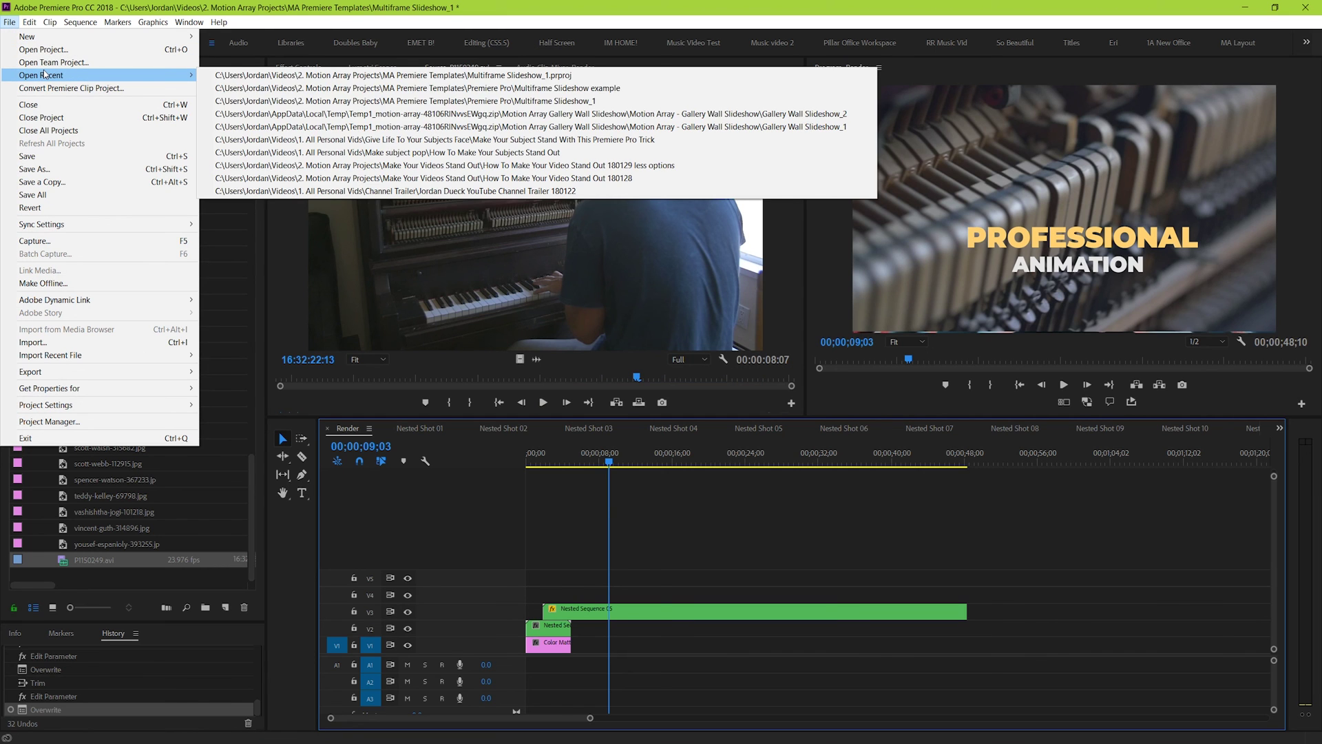
pyautogui.click(347, 166)
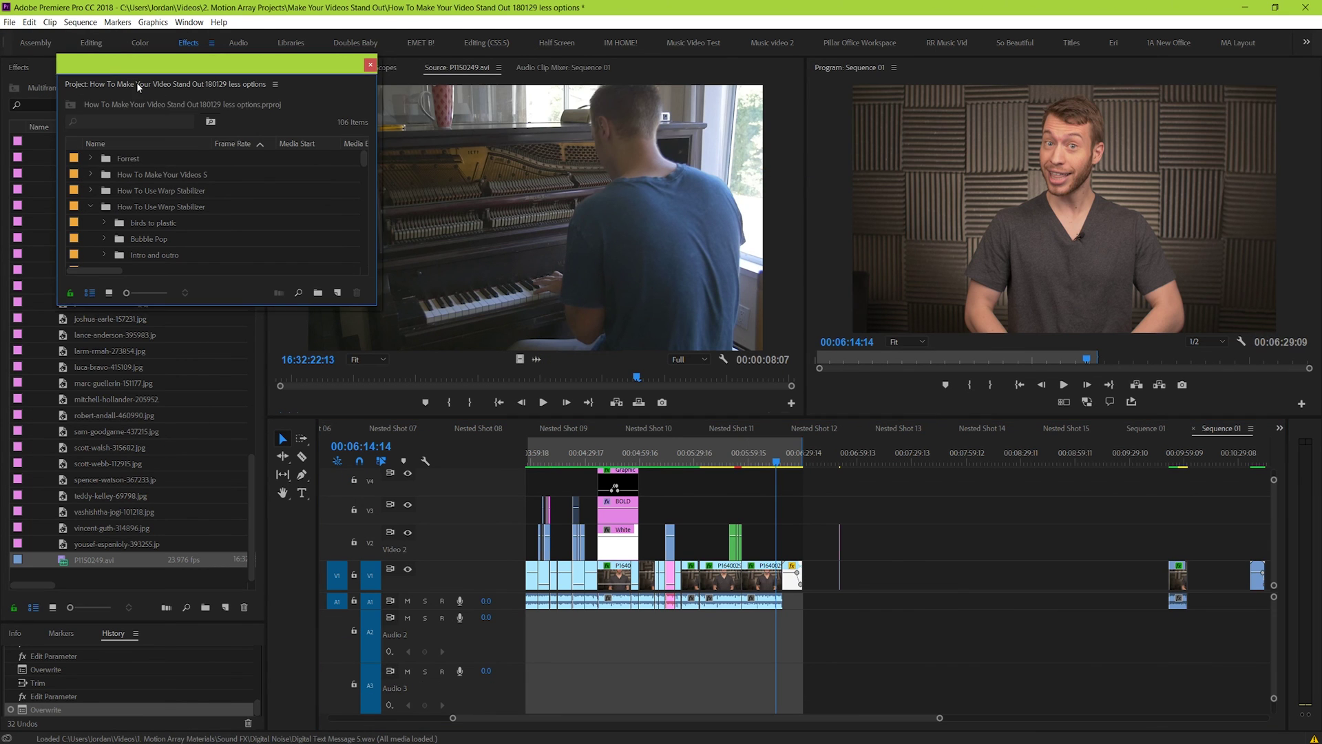
pyautogui.moveTo(136, 81); pyautogui.dragTo(117, 69)
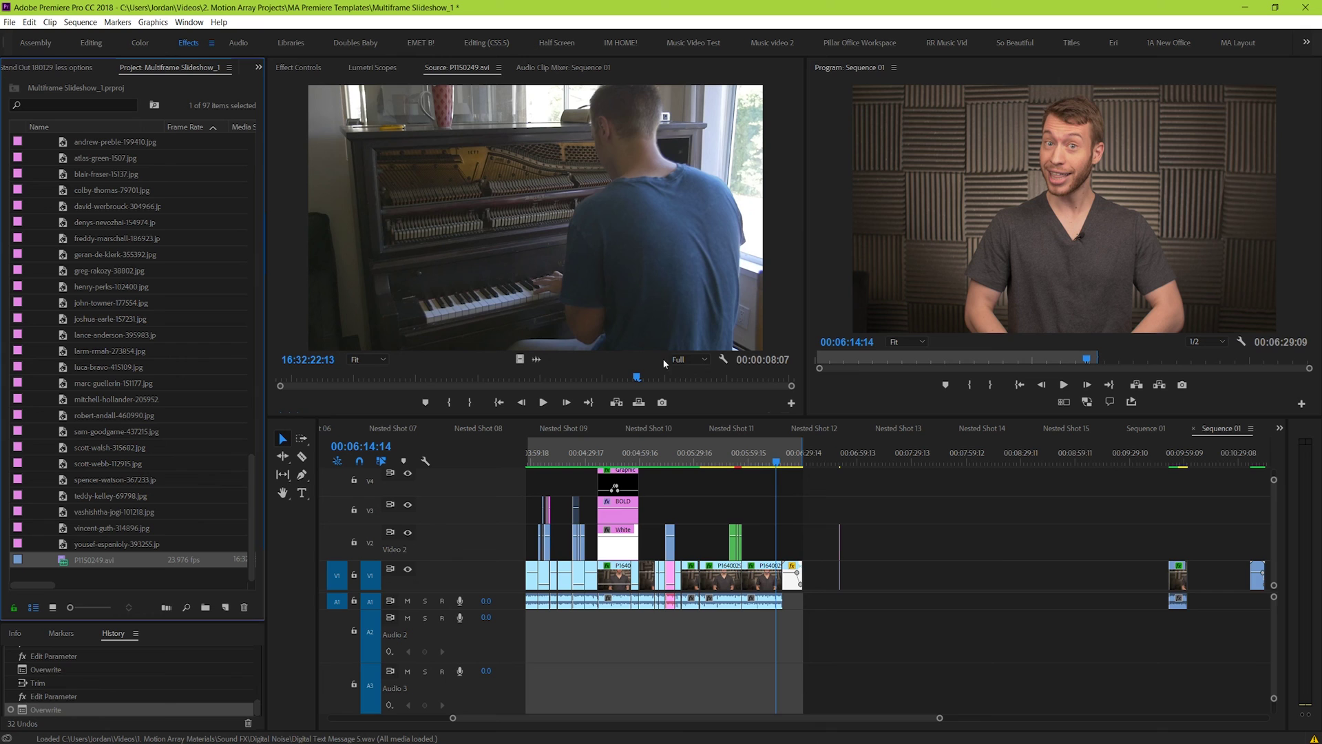
# Paste the slideshow into the Stand Out project's Sequence 01 at 00:07:05:19
pyautogui.click(1279, 427)
pyautogui.click(1226, 491)
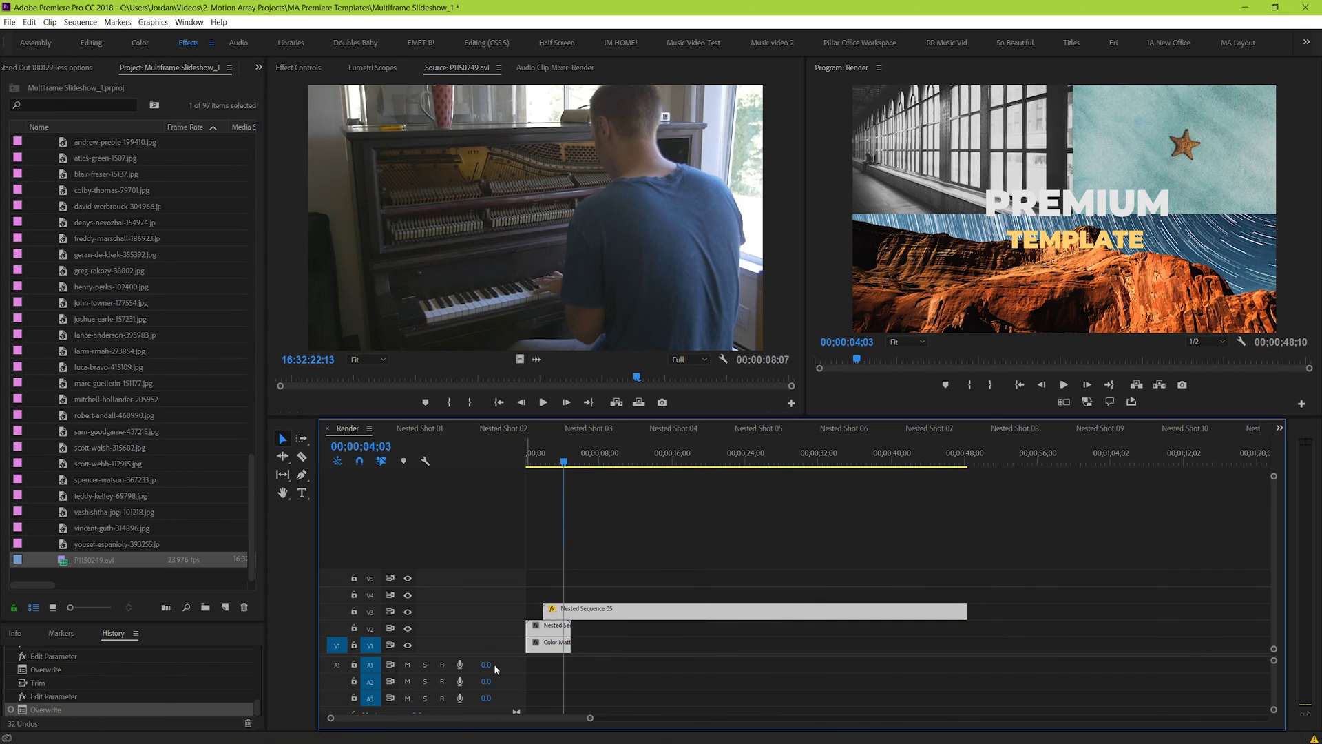
pyautogui.click(1279, 430)
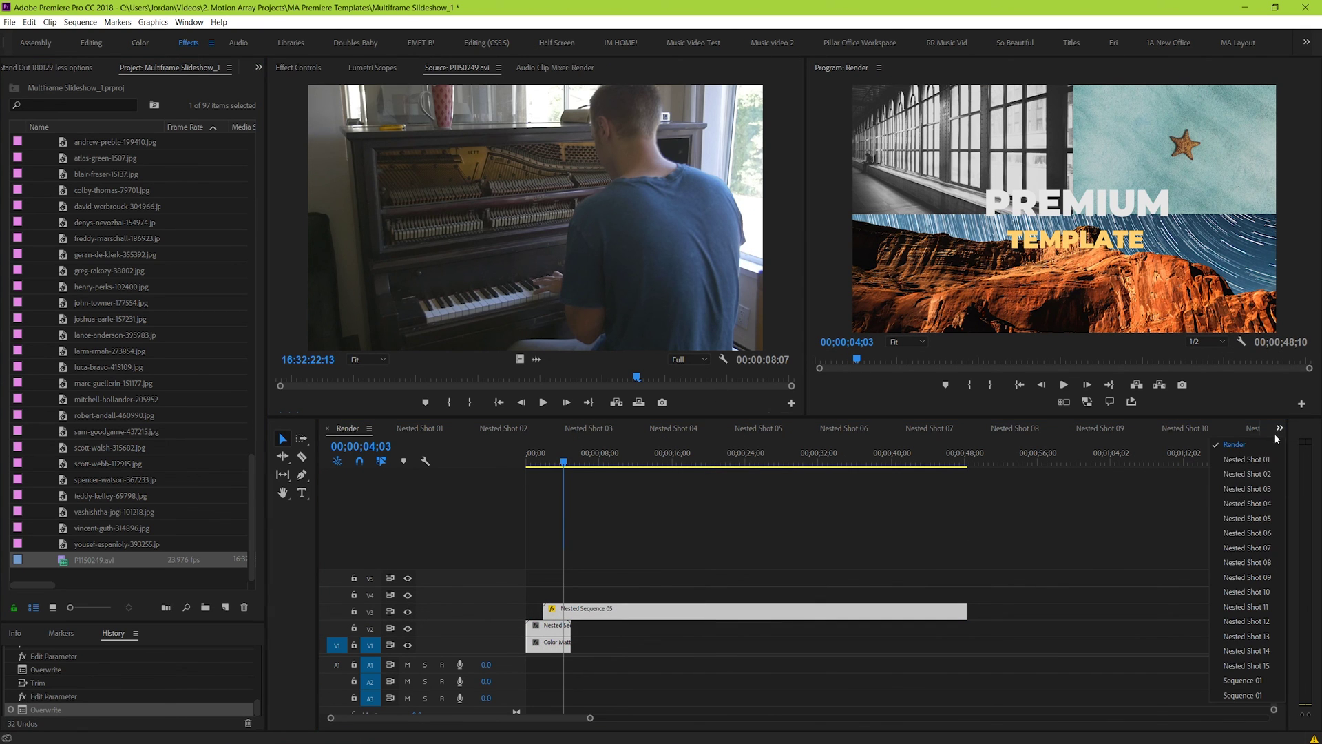
pyautogui.click(1251, 695)
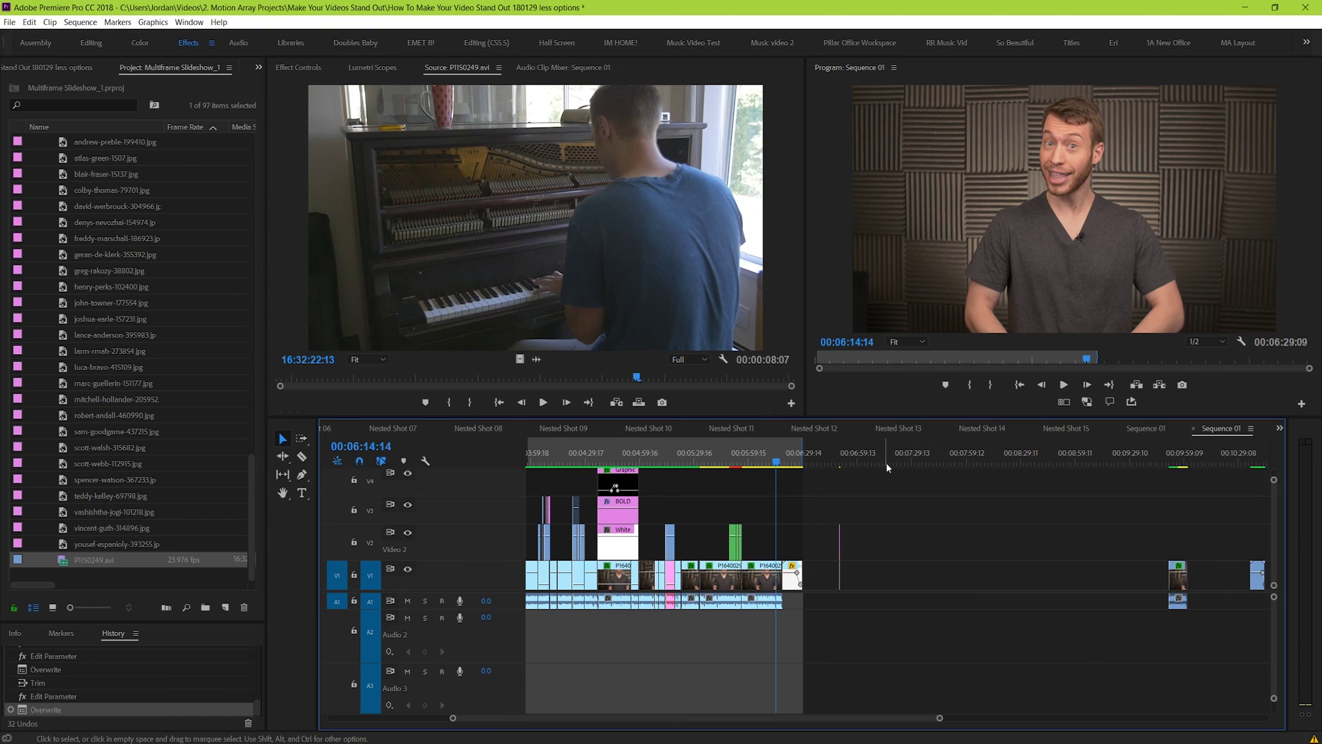
pyautogui.click(870, 453)
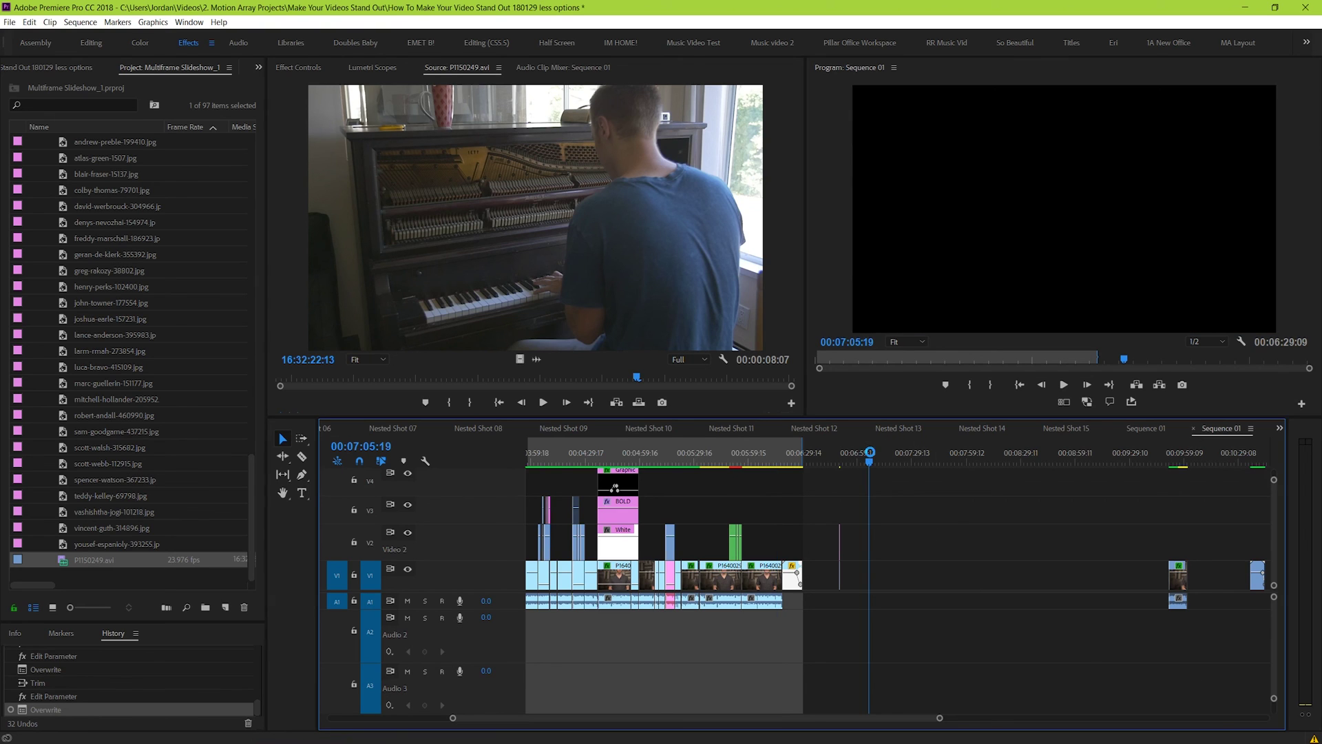
pyautogui.hotkey('ctrl', 'v')
pyautogui.click(872, 454)
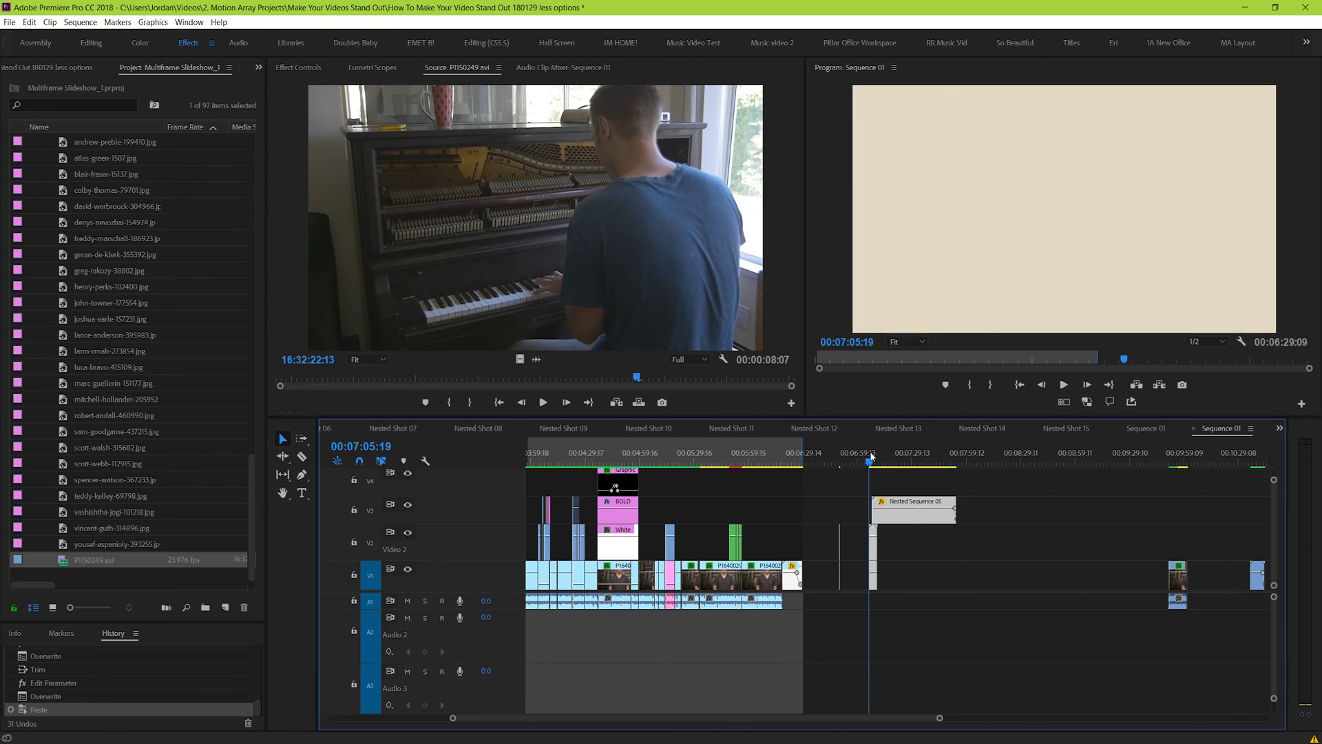
pyautogui.press('=')
pyautogui.click(903, 462)
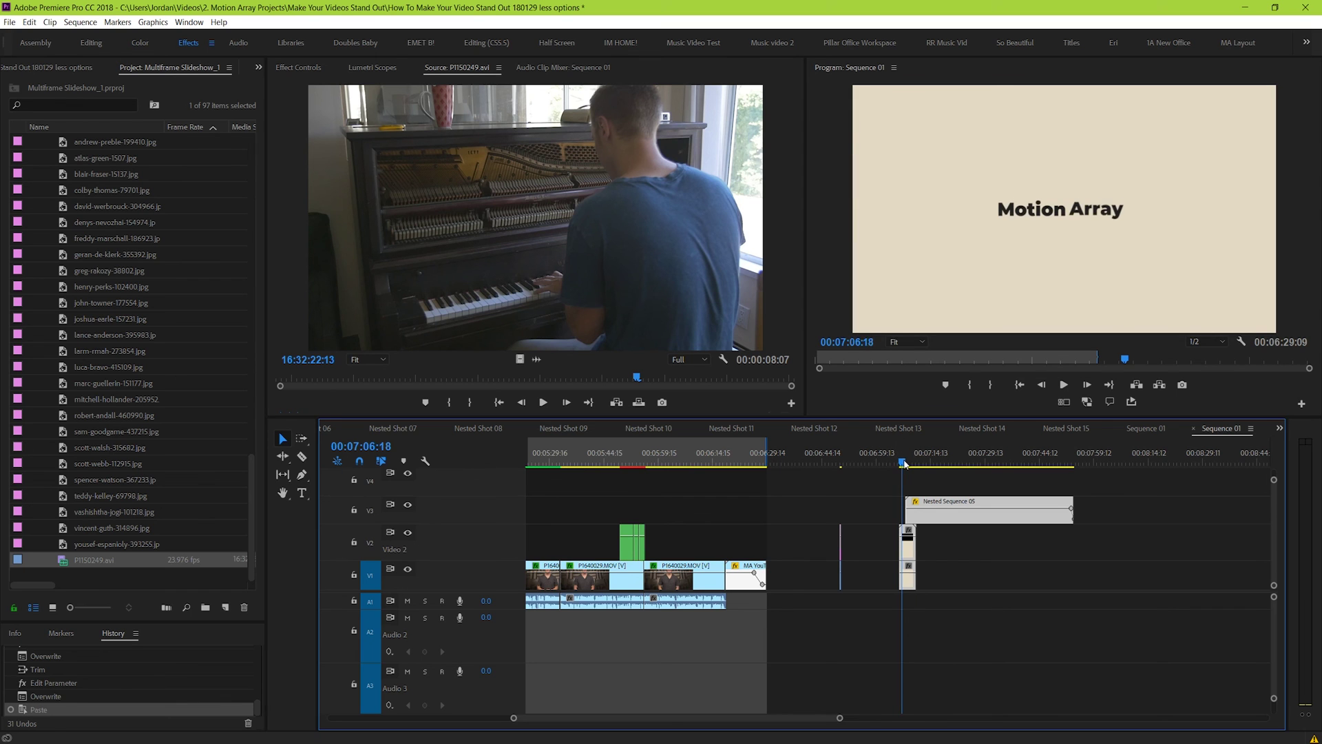
pyautogui.press('space')
pyautogui.click(713, 455)
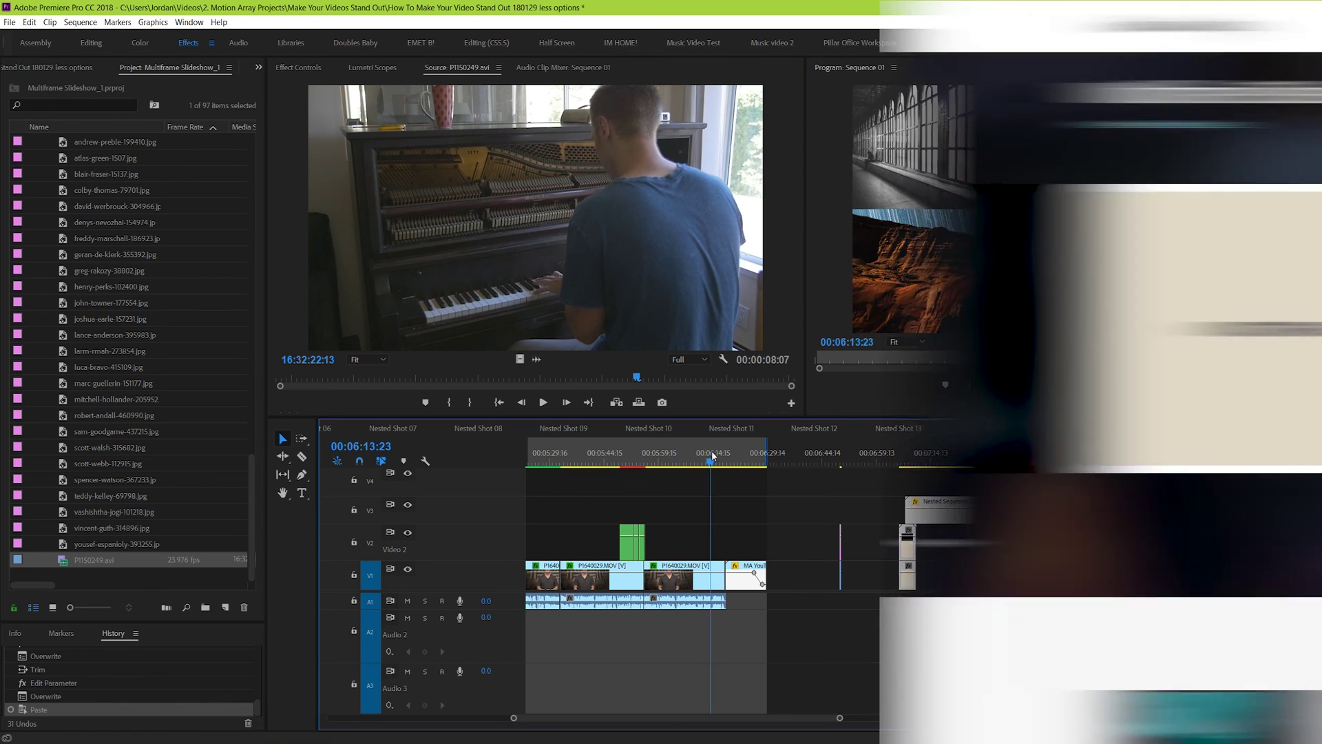